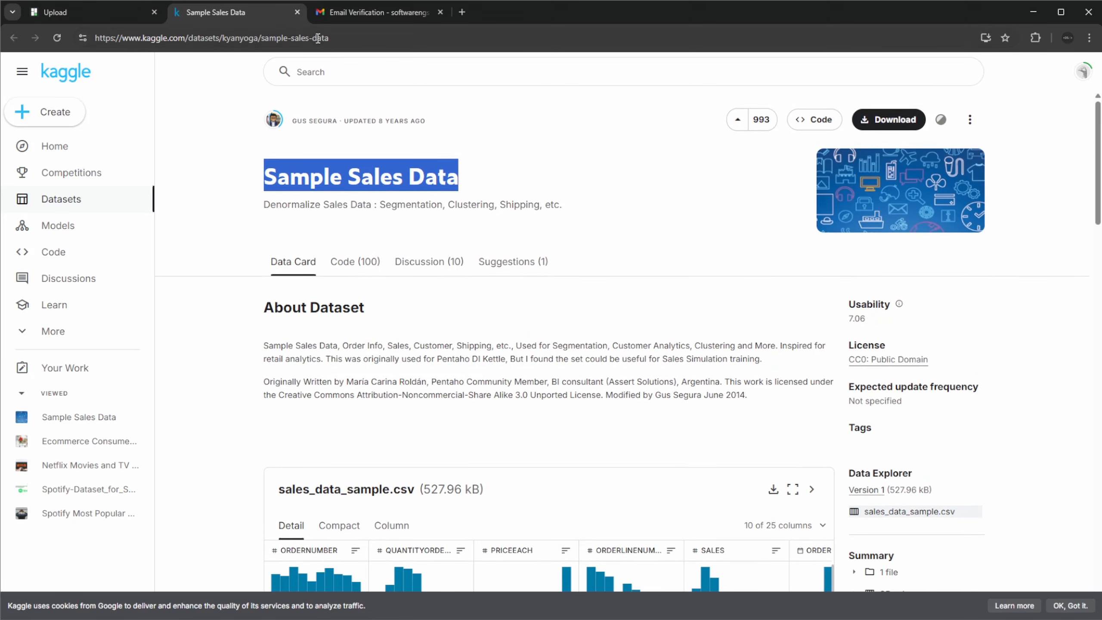
- Close the Kaggle dataset page and continue the cleverdash.ai upload of test-data.csv to the cleaning strategy stage
{"action": "left_click", "coordinate": [121, 12]}
{"action": "left_click", "coordinate": [297, 12]}
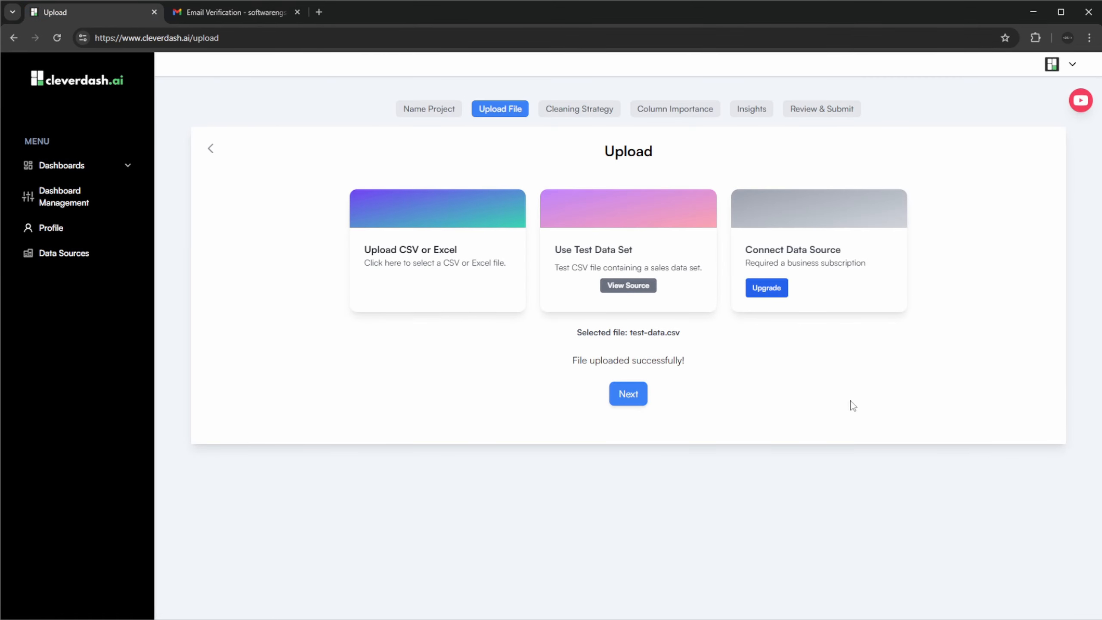
{"action": "left_click", "coordinate": [628, 394]}
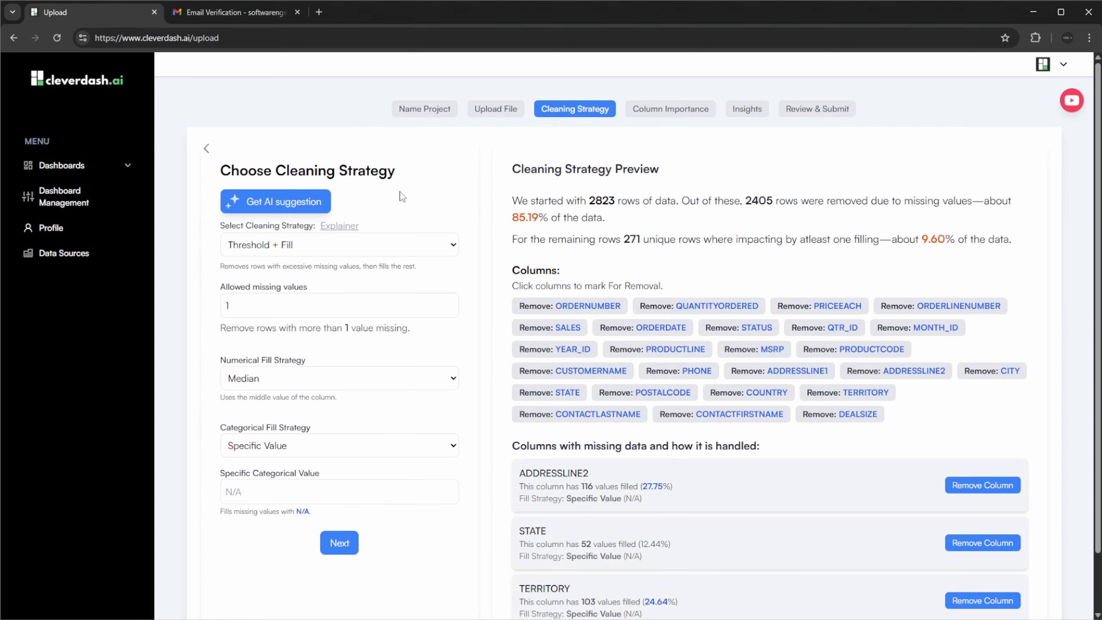
- Apply the AI-suggested cleaning strategy and update the cleaning preview
{"action": "scroll", "coordinate": [432, 331], "scroll_direction": "down", "scroll_amount": 2}
{"action": "scroll", "coordinate": [432, 331], "scroll_direction": "up", "scroll_amount": 2}
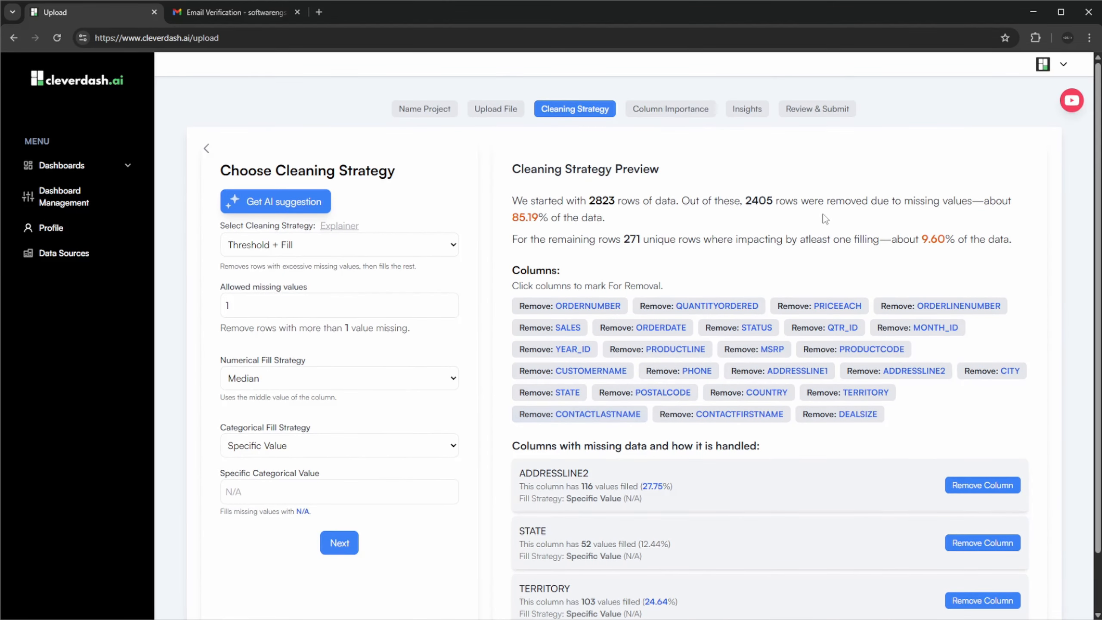
{"action": "left_click", "coordinate": [295, 201]}
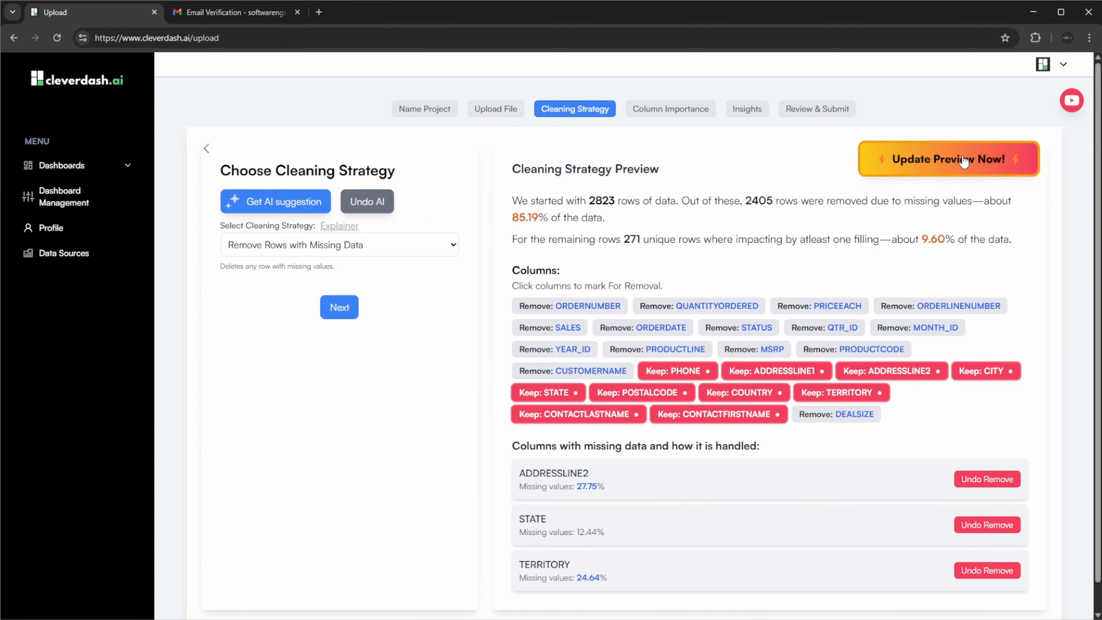
{"action": "left_click", "coordinate": [968, 160]}
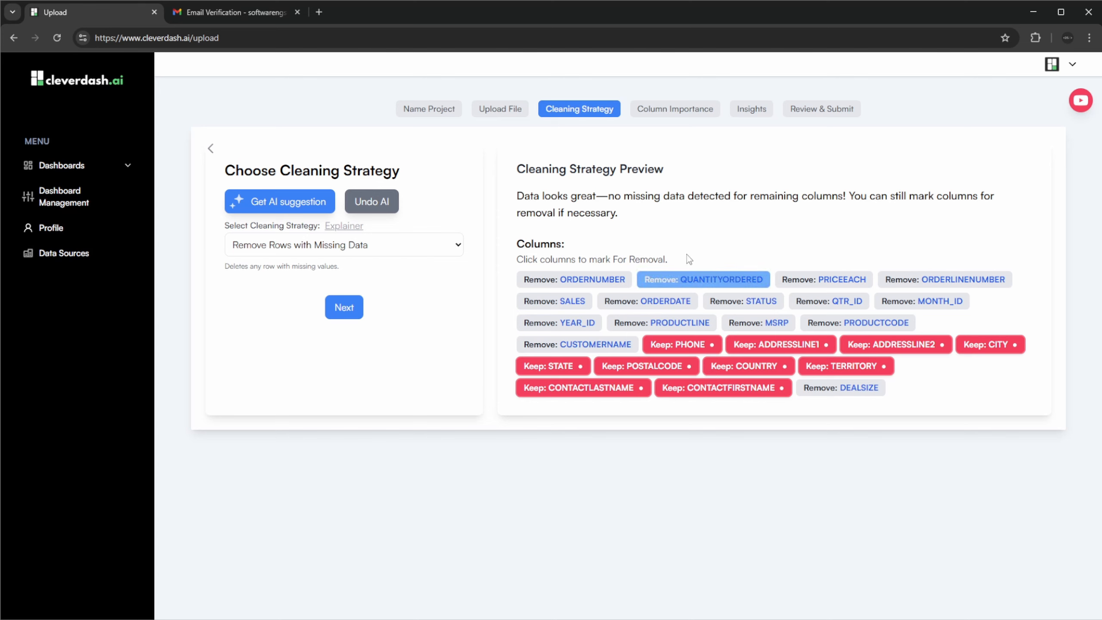
{"action": "mouse_move", "coordinate": [636, 214]}
{"action": "left_mouse_down"}
{"action": "mouse_move", "coordinate": [514, 189]}
{"action": "mouse_move", "coordinate": [638, 211]}
{"action": "left_mouse_up"}
{"action": "left_click", "coordinate": [639, 211]}
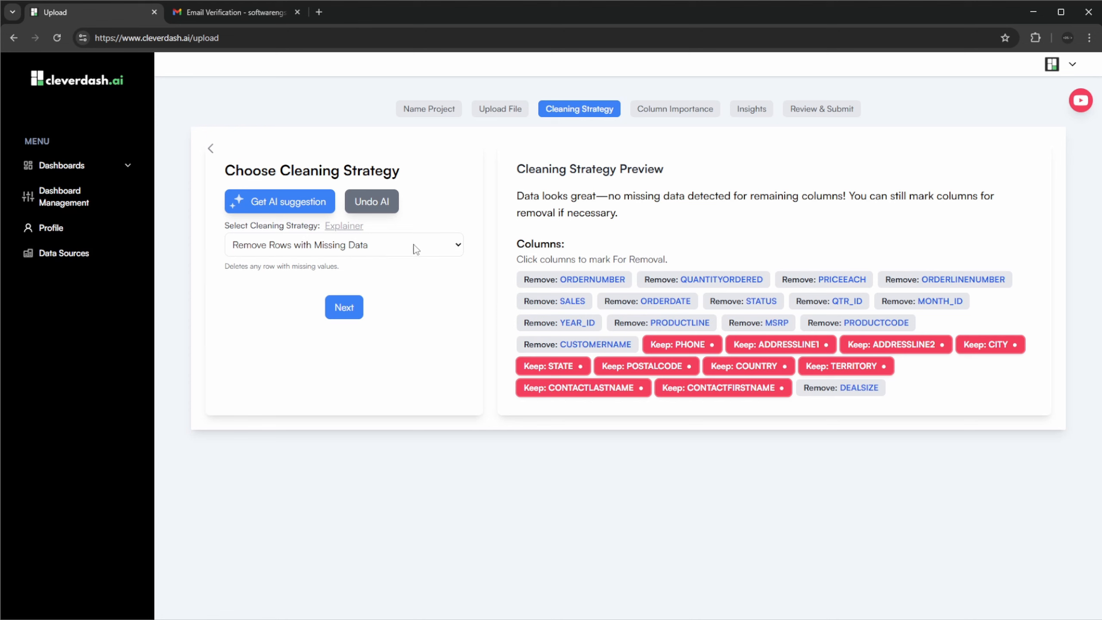
{"action": "left_click_drag", "start_coordinate": [524, 196], "coordinate": [694, 222]}
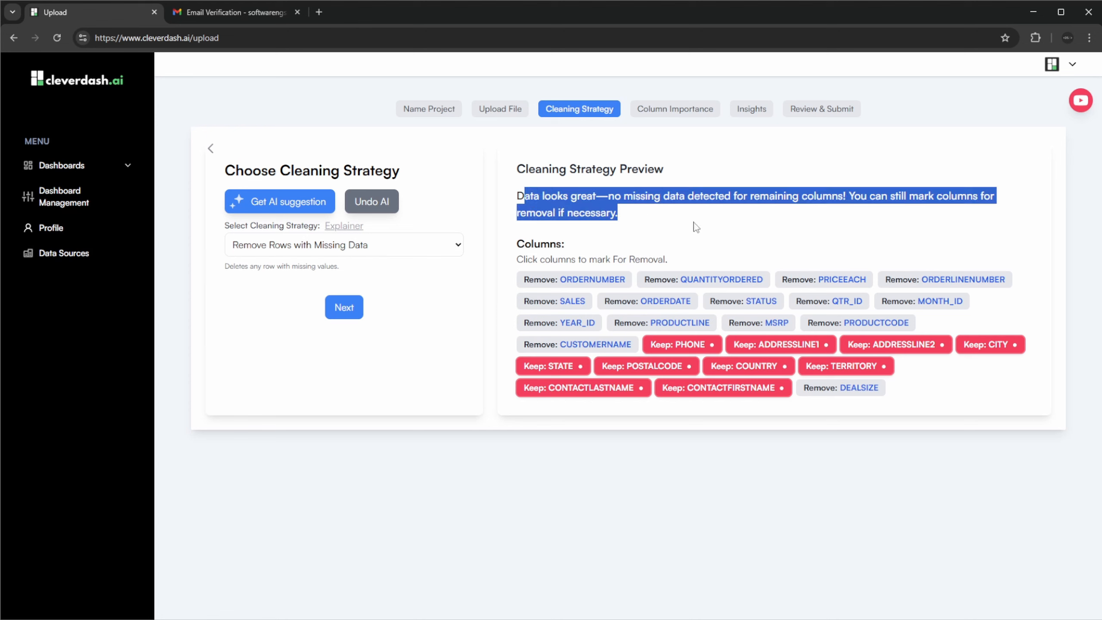
{"action": "left_click", "coordinate": [696, 226]}
- Mark ORDERNUMBER, ORDERLINENUMBER, QTR_ID and CUSTOMERNAME for removal, keep COUNTRY, and update the cleaning preview
{"action": "left_click", "coordinate": [574, 282]}
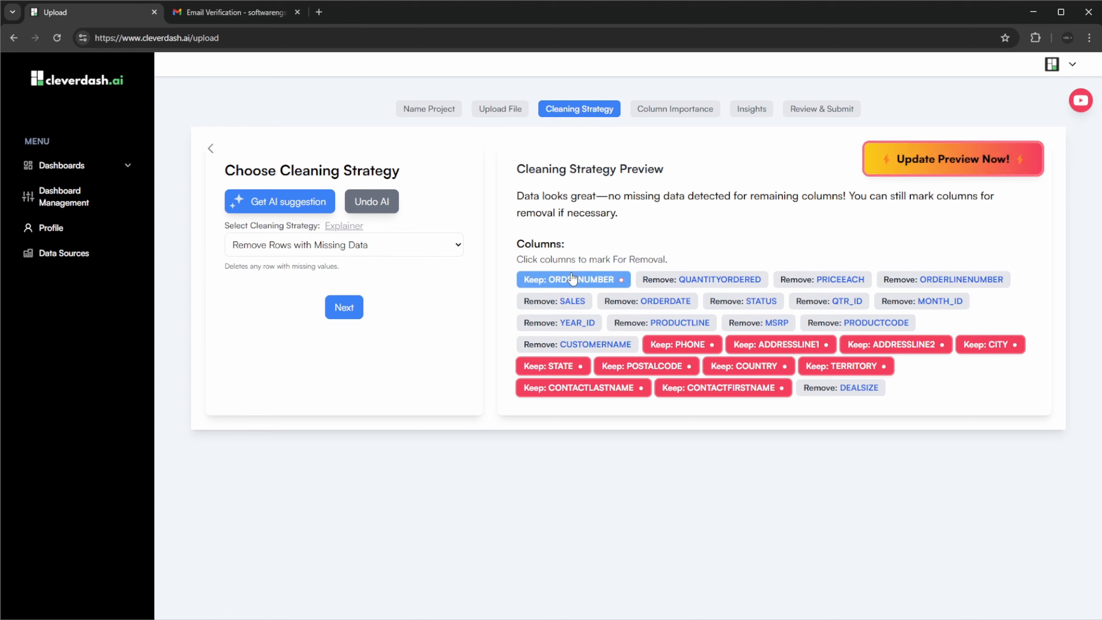
{"action": "left_click", "coordinate": [910, 288]}
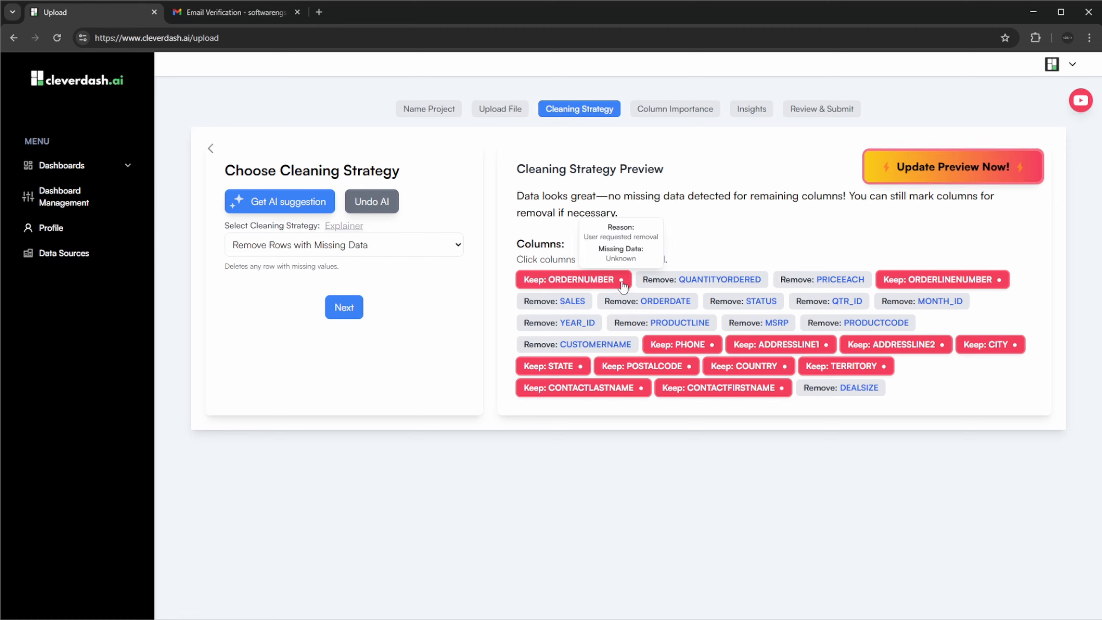
{"action": "mouse_move", "coordinate": [1000, 286]}
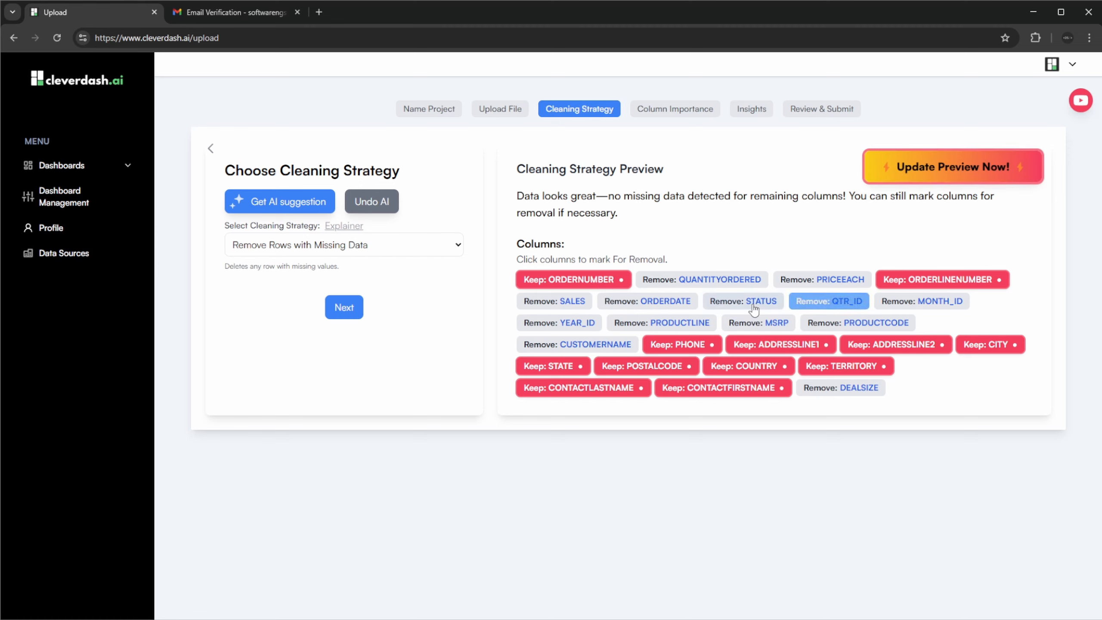
{"action": "left_click", "coordinate": [826, 302]}
{"action": "left_click", "coordinate": [748, 369]}
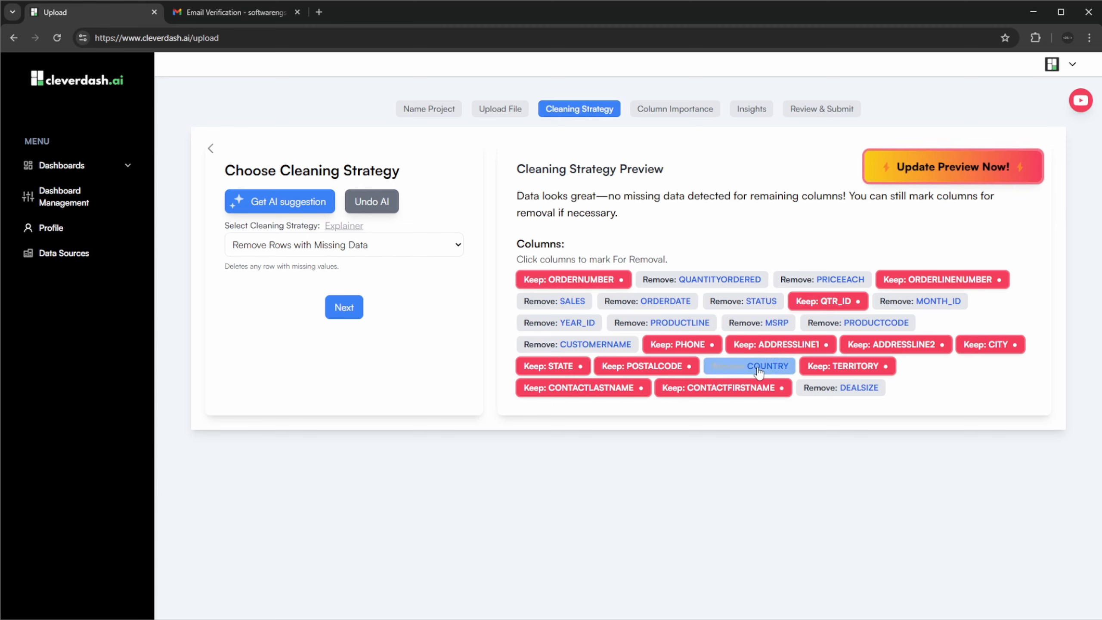
{"action": "left_click", "coordinate": [580, 345]}
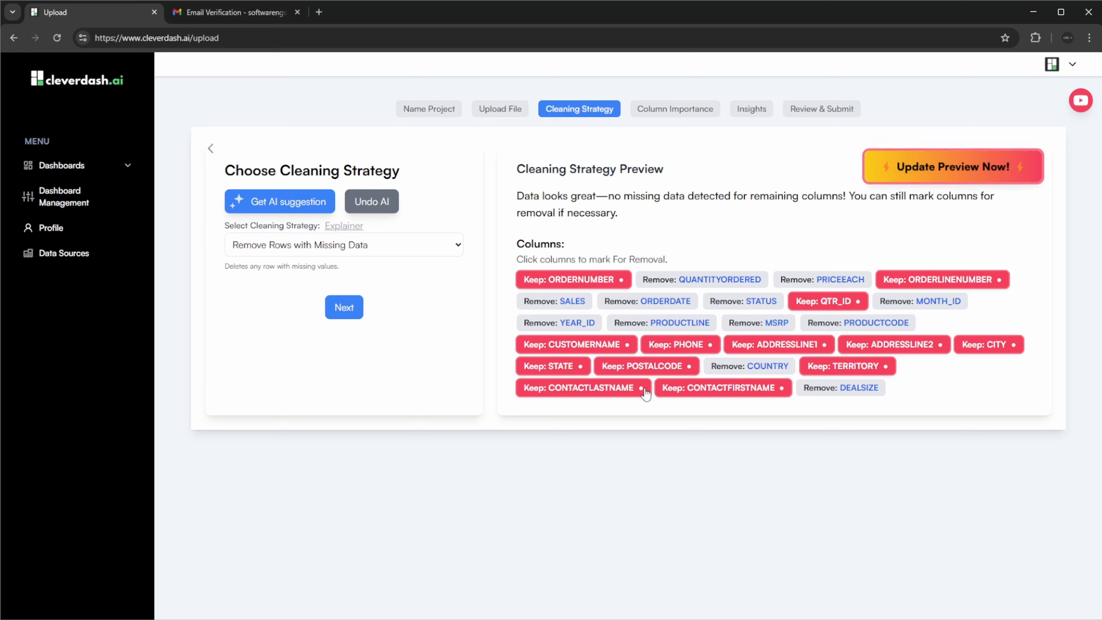
{"action": "mouse_move", "coordinate": [643, 394]}
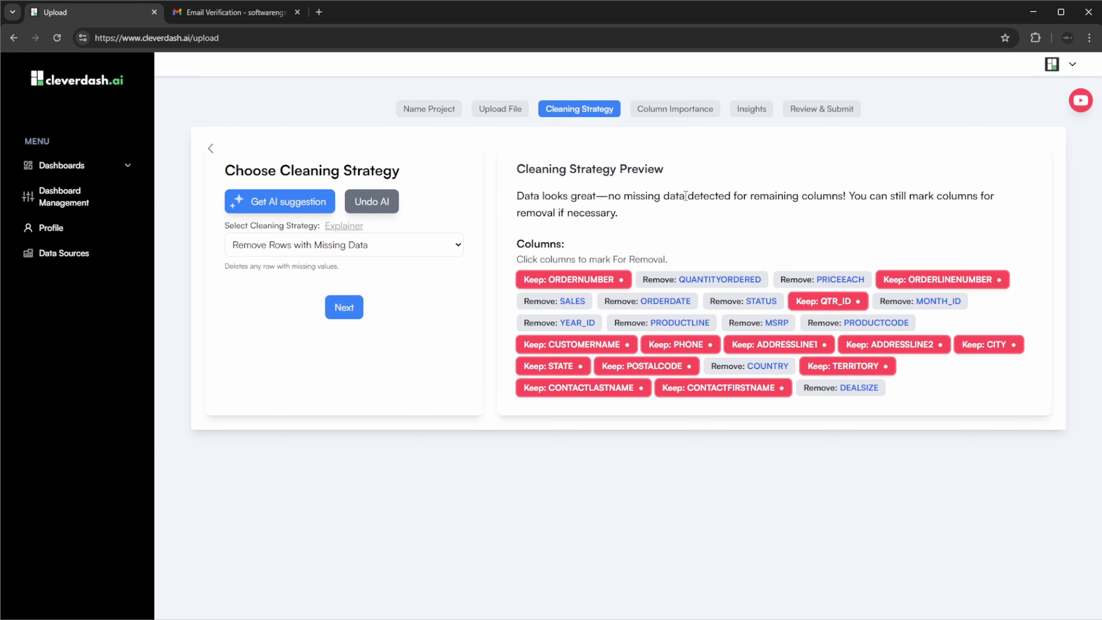
- Try the Fill Missing Data cleaning strategy and restore Remove Rows with Missing Data
{"action": "left_click", "coordinate": [431, 245]}
{"action": "left_click", "coordinate": [526, 230]}
{"action": "left_click", "coordinate": [458, 245]}
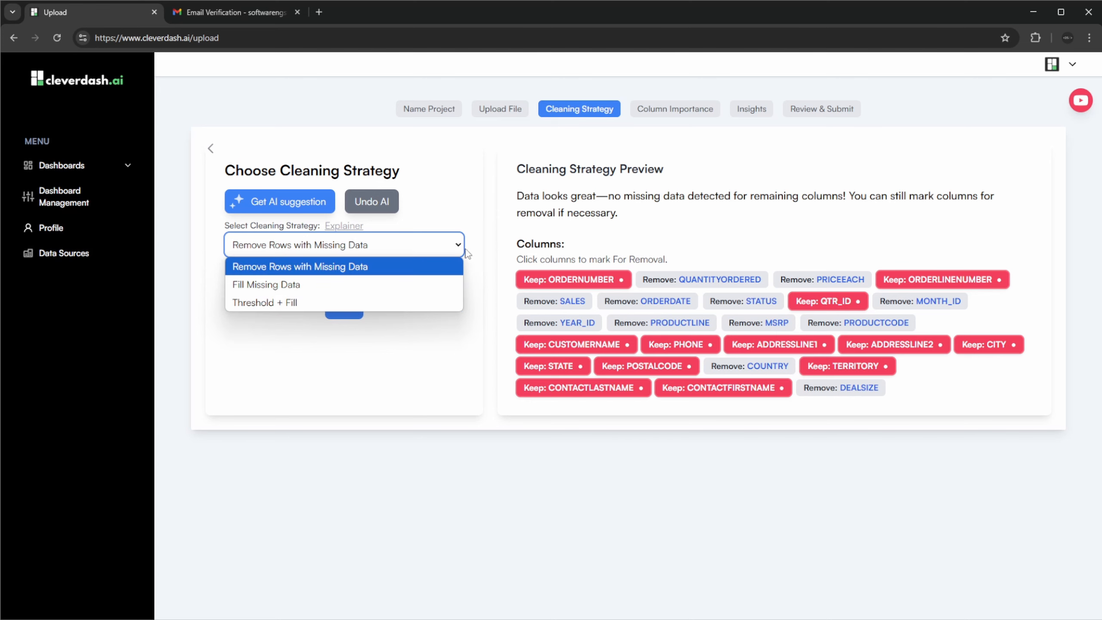
{"action": "left_click", "coordinate": [442, 246]}
{"action": "left_click", "coordinate": [441, 246]}
{"action": "left_click", "coordinate": [399, 284]}
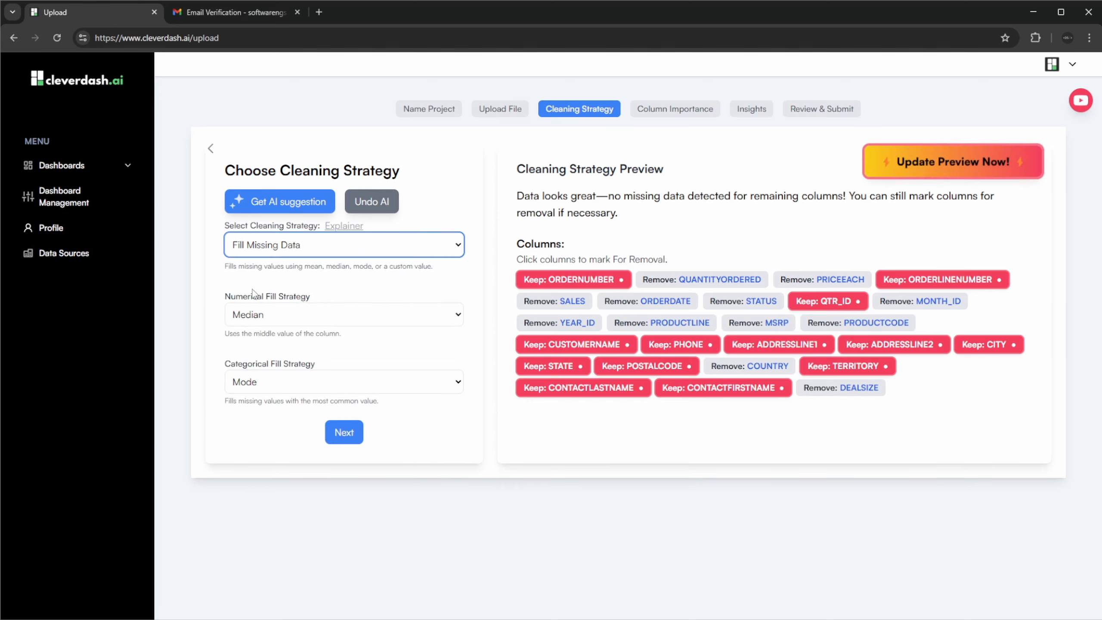
{"action": "left_click", "coordinate": [374, 244]}
{"action": "left_click", "coordinate": [376, 267]}
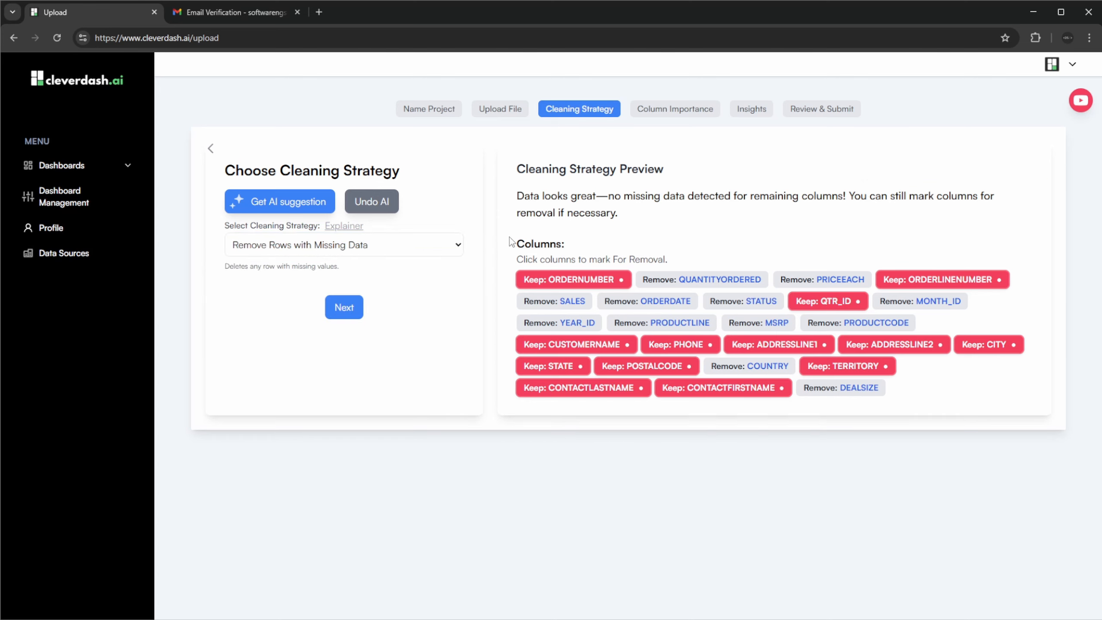
- Continue to the column importance stage and examine the detailed options of the QUANTITYORDERED column
{"action": "left_click", "coordinate": [363, 313]}
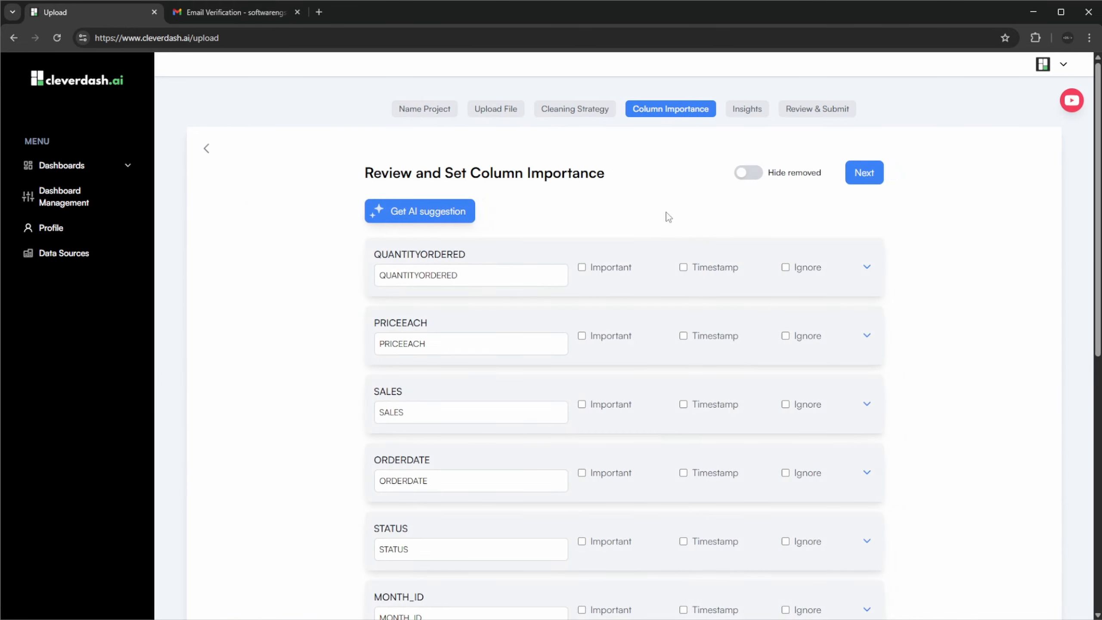
{"action": "scroll", "coordinate": [669, 216], "scroll_direction": "down", "scroll_amount": 10}
{"action": "scroll", "coordinate": [660, 362], "scroll_direction": "up", "scroll_amount": 10}
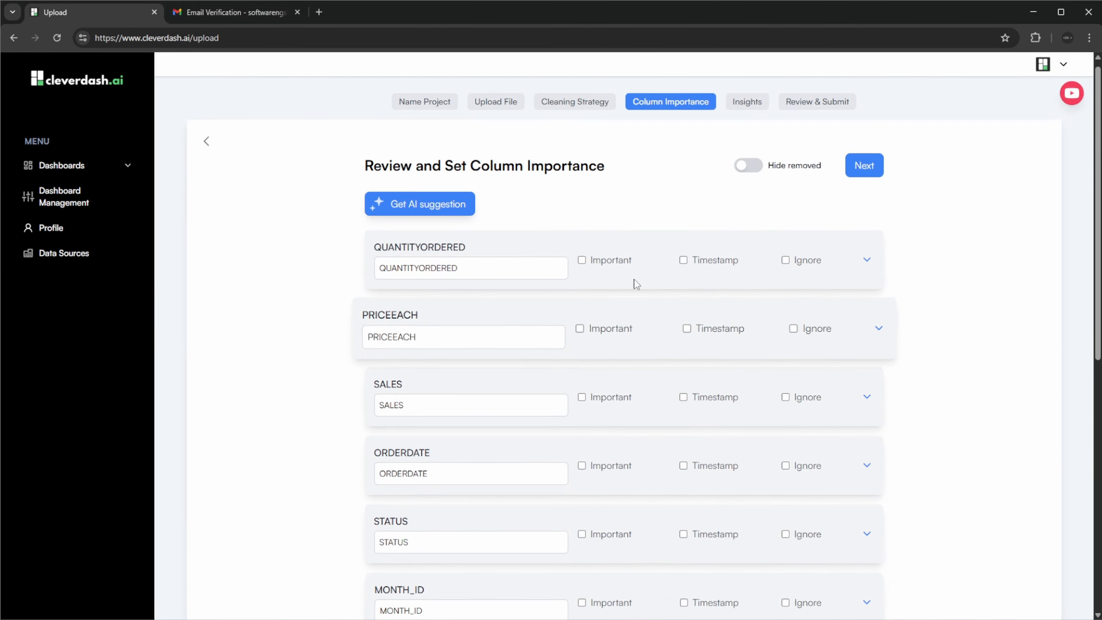
{"action": "left_click", "coordinate": [878, 260]}
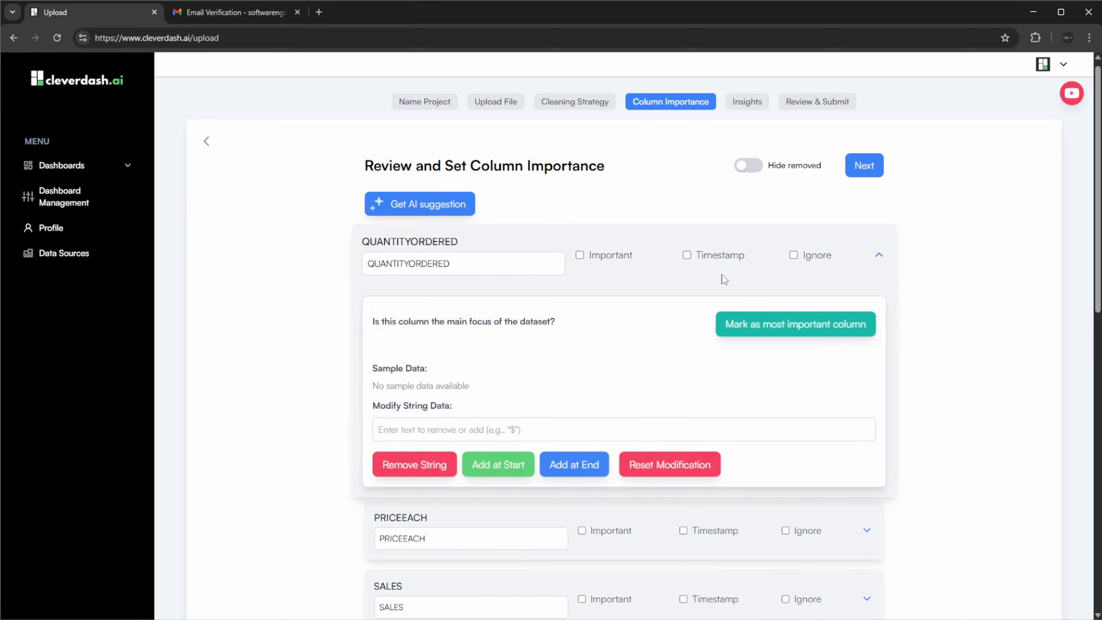
{"action": "left_click", "coordinate": [888, 258]}
- Try the Important, Timestamp and Ignore flags on the QUANTITYORDERED column
{"action": "left_click", "coordinate": [609, 260]}
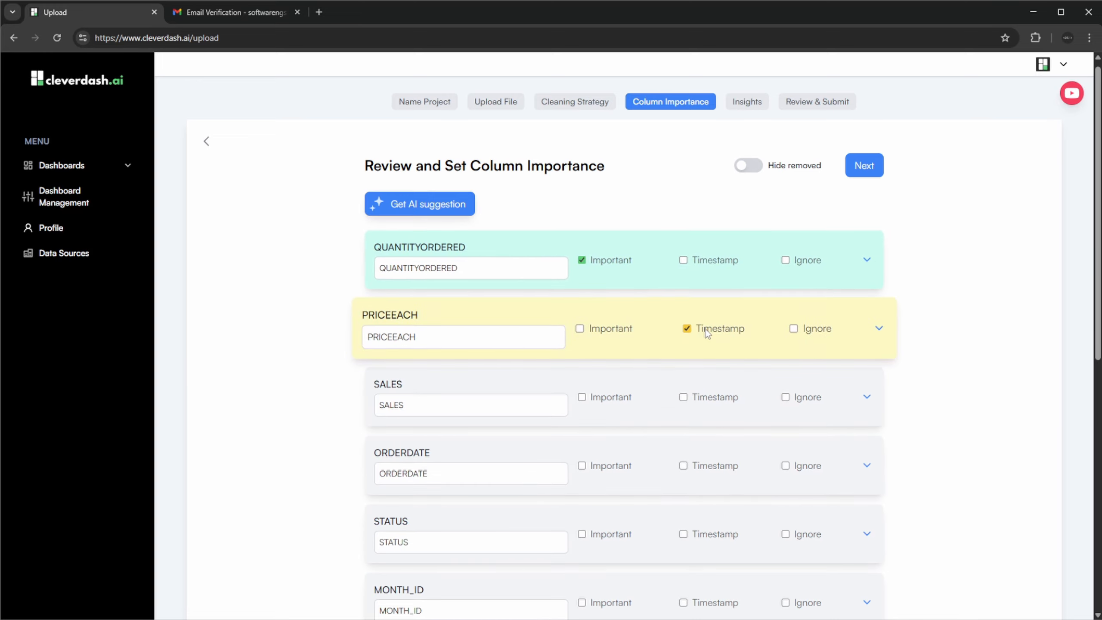
{"action": "left_click", "coordinate": [720, 262]}
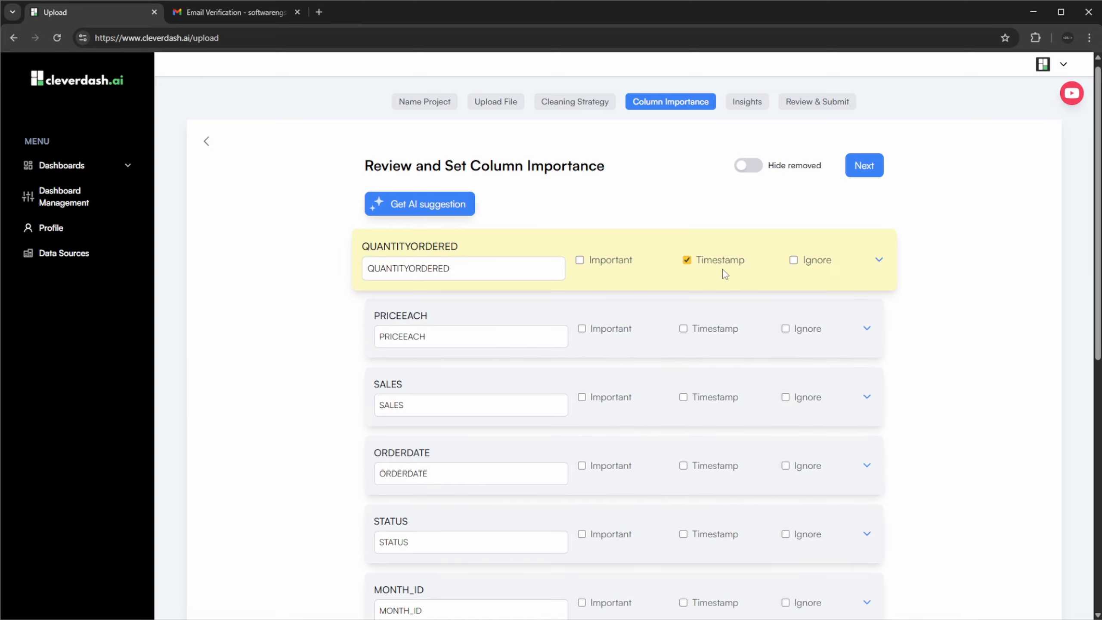
{"action": "left_click", "coordinate": [815, 262]}
{"action": "left_click", "coordinate": [814, 262]}
- Apply the AI-suggested importance settings to the columns and review them through the whole list
{"action": "left_click", "coordinate": [472, 206]}
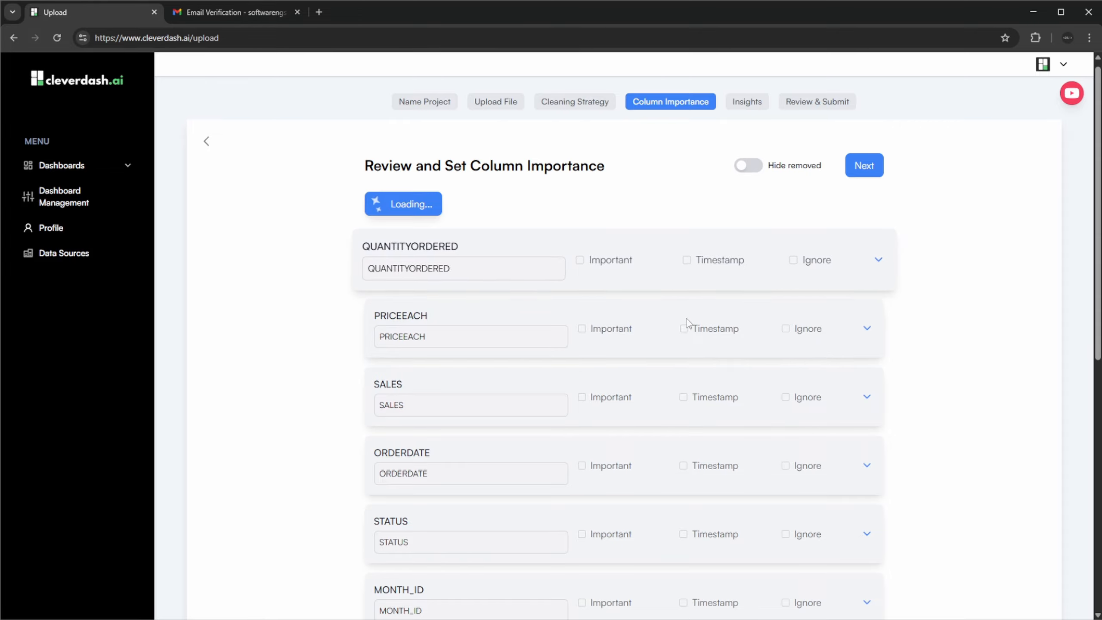
{"action": "scroll", "coordinate": [684, 317], "scroll_direction": "down", "scroll_amount": 10}
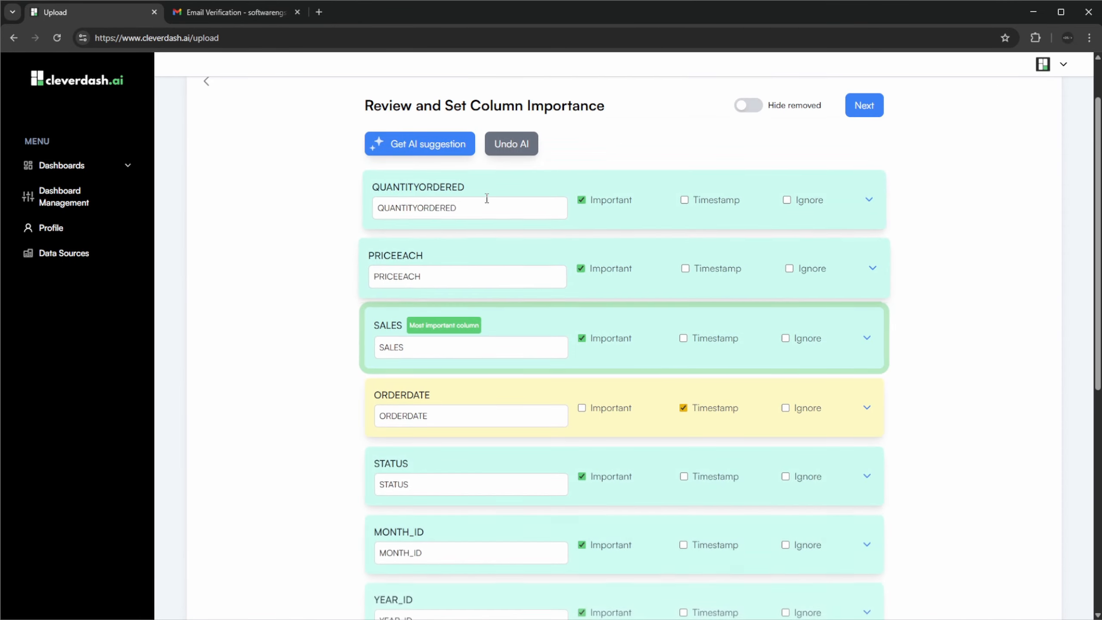
{"action": "scroll", "coordinate": [709, 328], "scroll_direction": "down", "scroll_amount": 10}
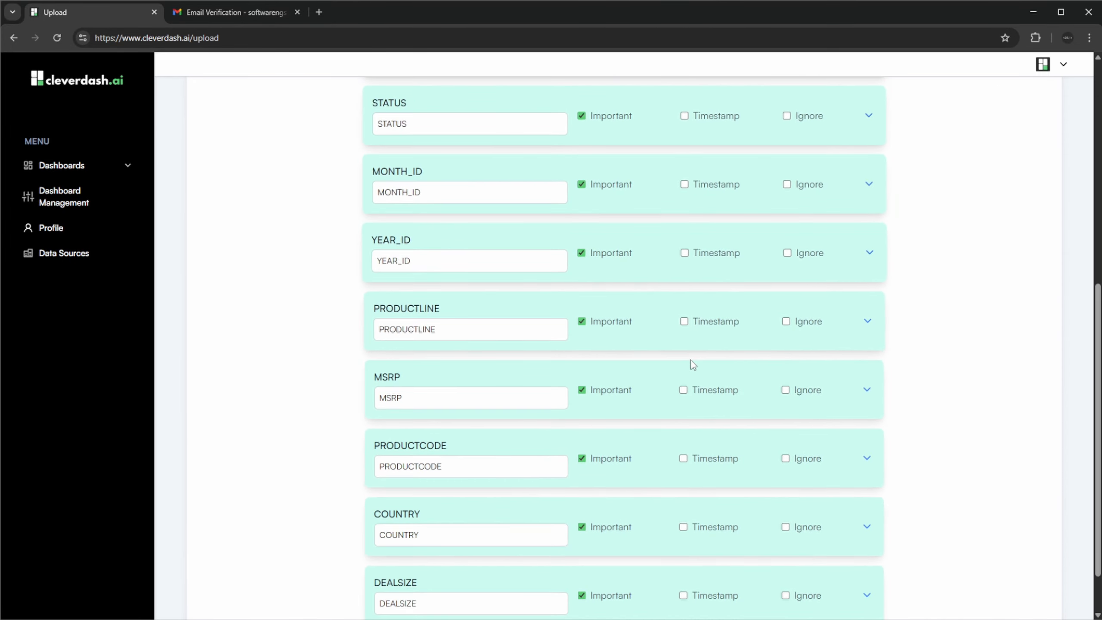
{"action": "scroll", "coordinate": [671, 402], "scroll_direction": "up", "scroll_amount": 10}
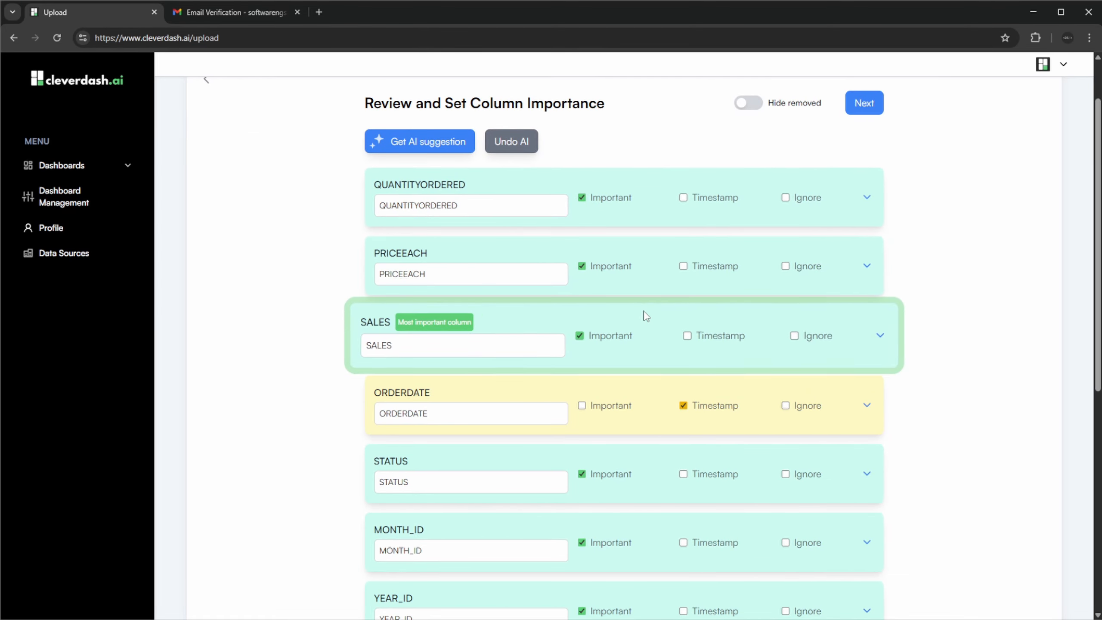
- Continue to the insights stage and add the guiding statement "Show sales over orderdate" as context
{"action": "left_click", "coordinate": [854, 106]}
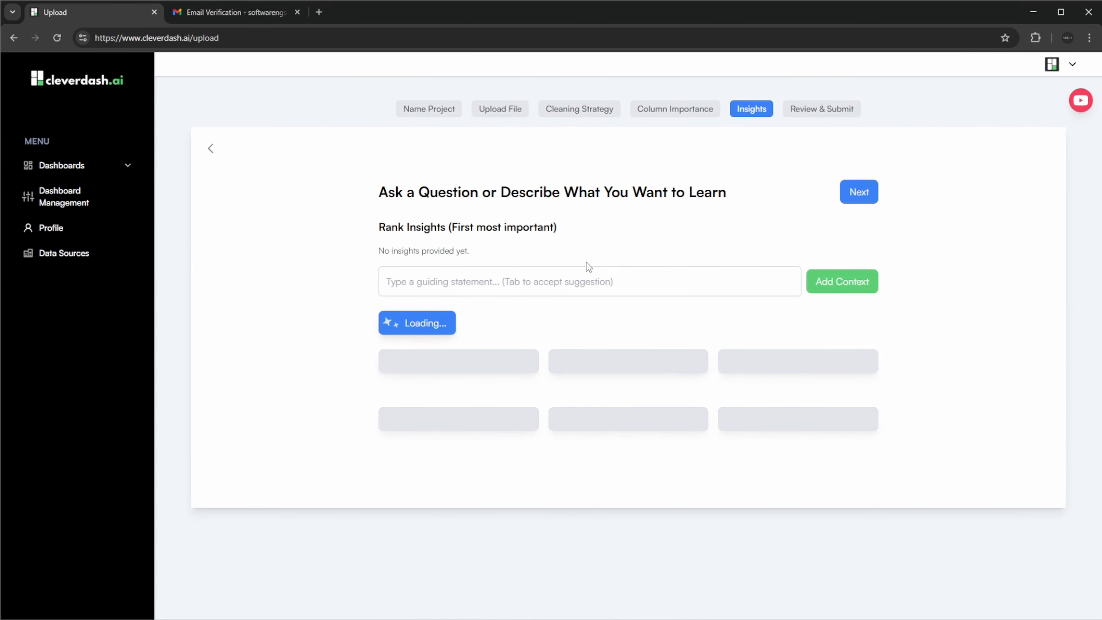
{"action": "left_click", "coordinate": [600, 285]}
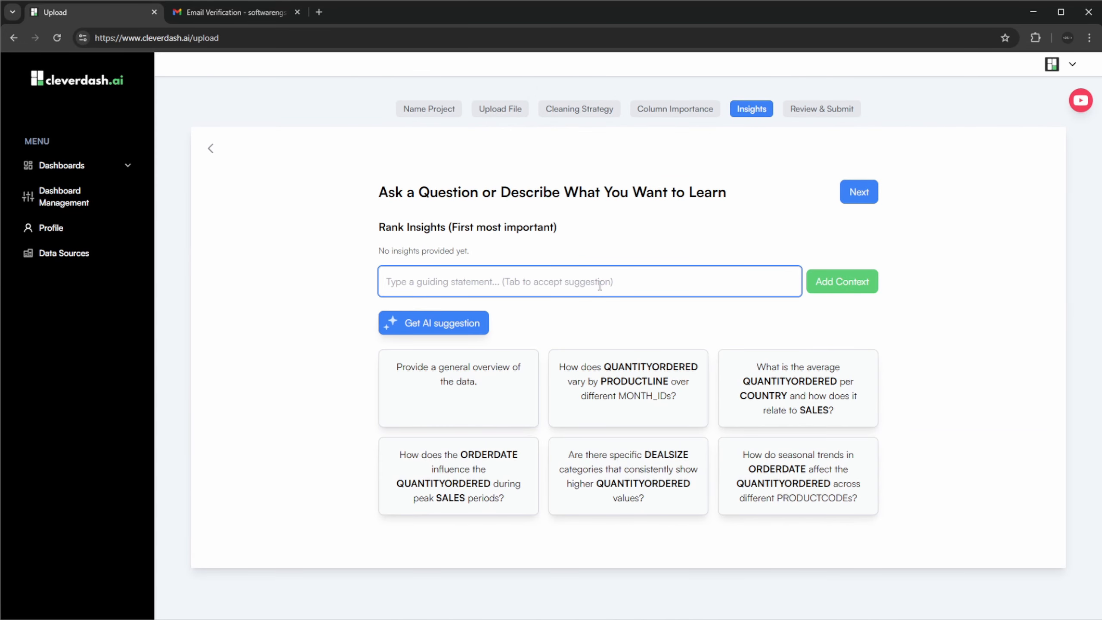
{"action": "type", "text": "Show sales over t"}
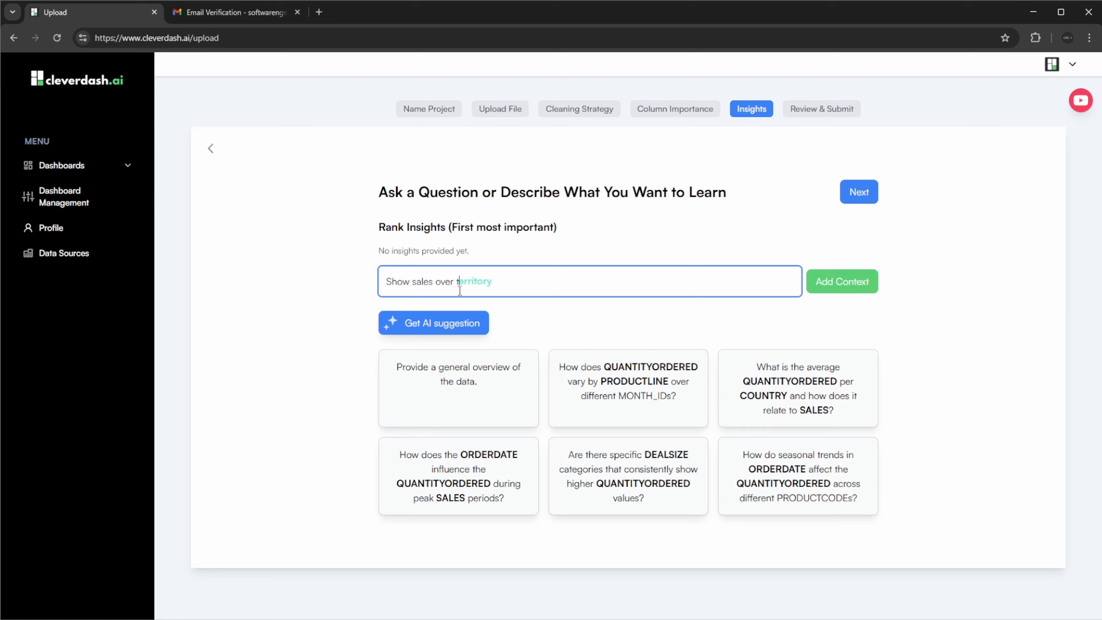
{"action": "key", "text": "Tab"}
{"action": "key", "text": "BackSpace"}
{"action": "left_click", "coordinate": [842, 281]}
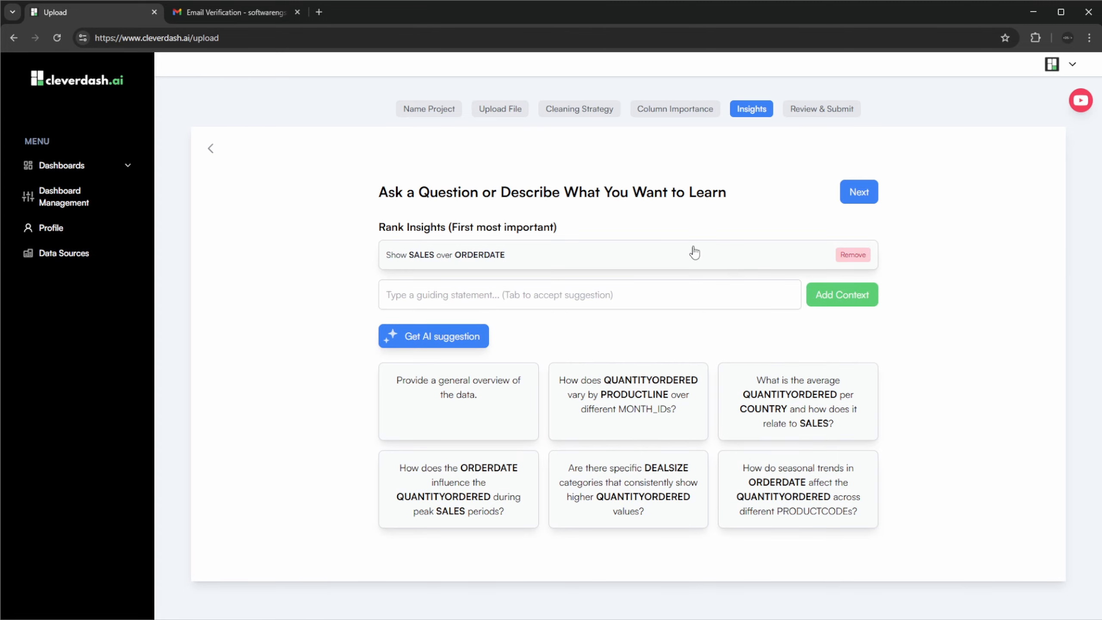
- Add the suggested insights on the general data overview, average QUANTITYORDERED per COUNTRY, and DEALSIZE categories with higher QUANTITYORDERED
{"action": "left_click", "coordinate": [521, 420]}
{"action": "left_click", "coordinate": [718, 453]}
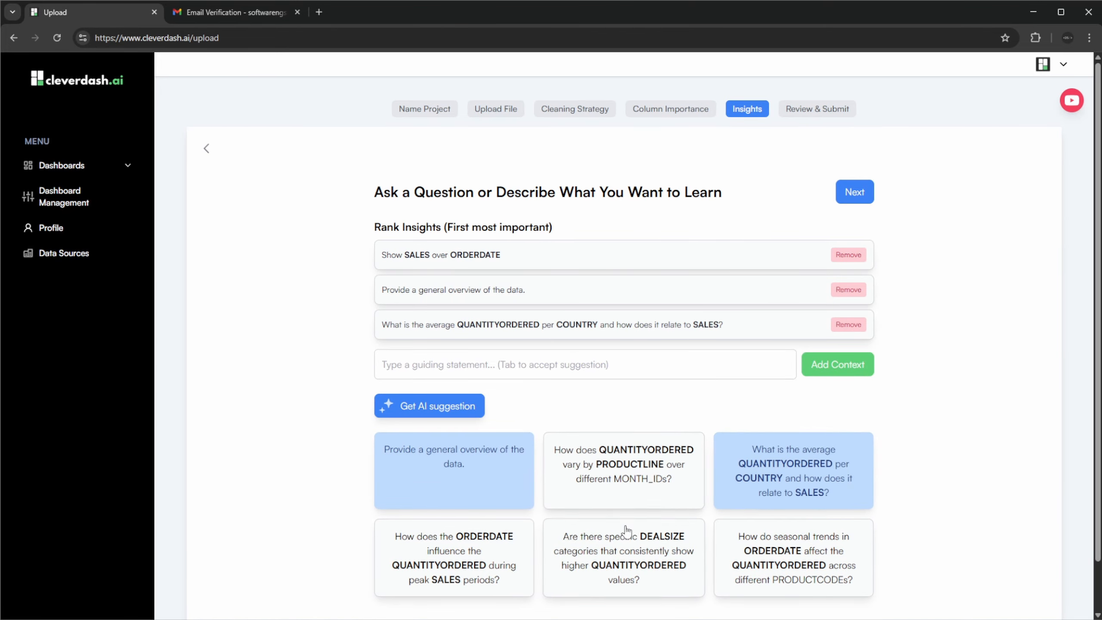
{"action": "left_click", "coordinate": [632, 532]}
{"action": "scroll", "coordinate": [564, 417], "scroll_direction": "down", "scroll_amount": 1}
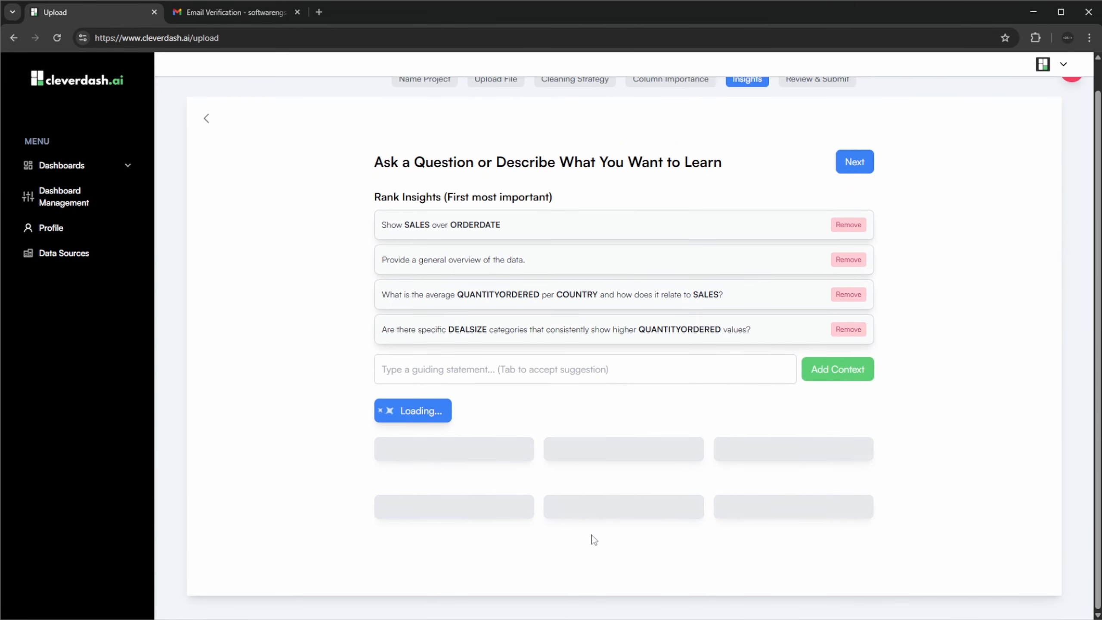
{"action": "scroll", "coordinate": [666, 128], "scroll_direction": "up", "scroll_amount": 1}
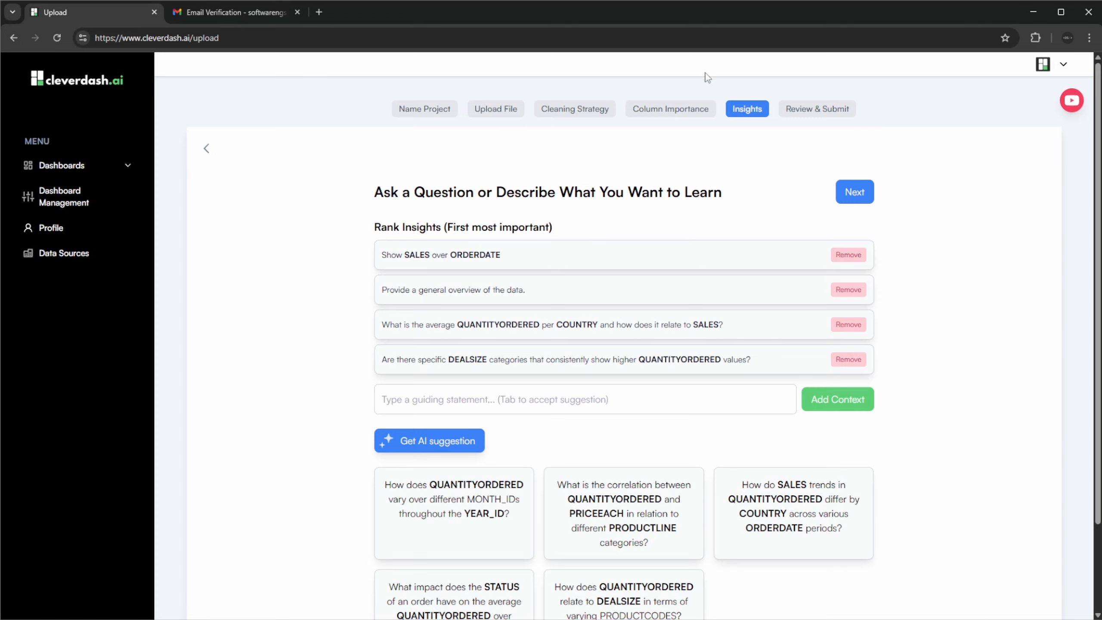
- Check the refreshed insight suggestions and proceed to the Review & Submit stage
{"action": "scroll", "coordinate": [666, 185], "scroll_direction": "down", "scroll_amount": 3}
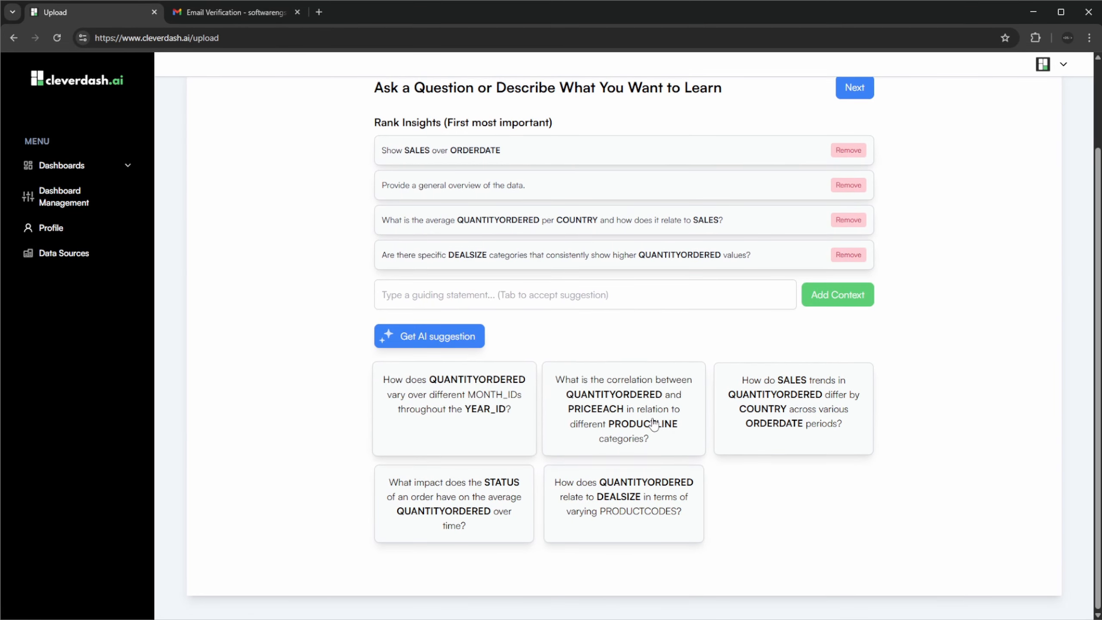
{"action": "scroll", "coordinate": [697, 430], "scroll_direction": "up", "scroll_amount": 1}
{"action": "scroll", "coordinate": [696, 430], "scroll_direction": "up", "scroll_amount": 2}
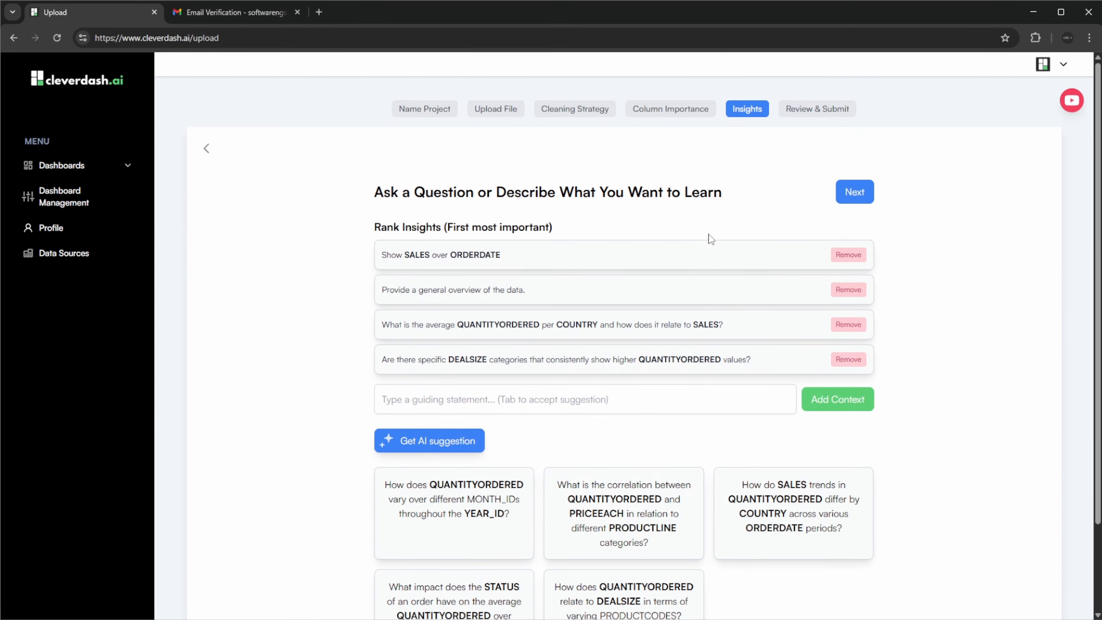
{"action": "left_click", "coordinate": [808, 106]}
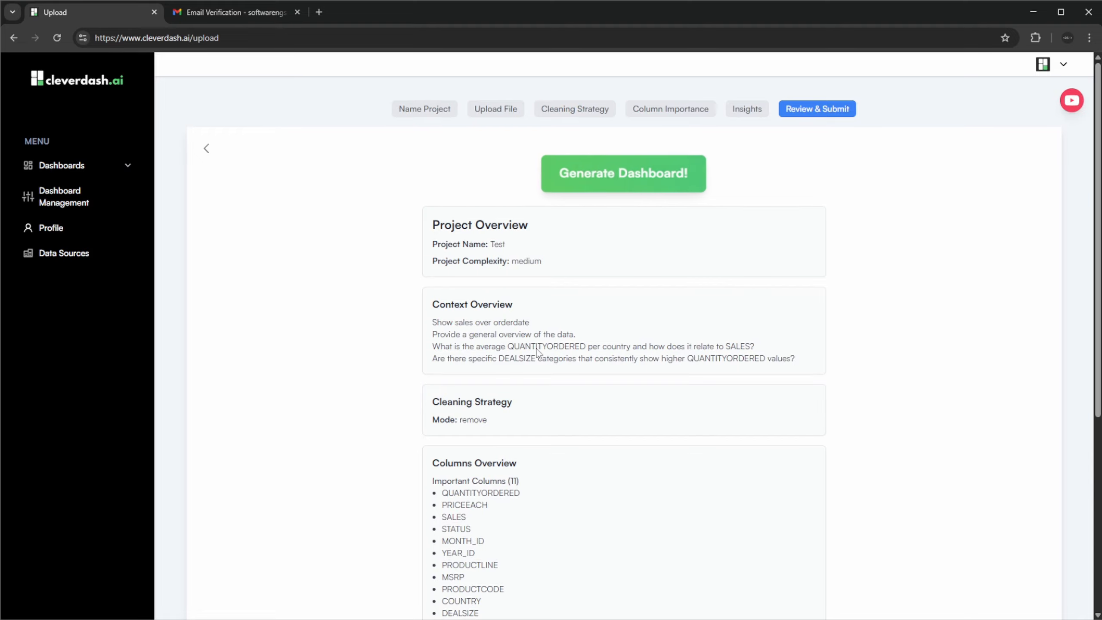
- Review the project, context, cleaning and column summaries, and generate the dashboard
{"action": "scroll", "coordinate": [538, 351], "scroll_direction": "down", "scroll_amount": 5}
{"action": "scroll", "coordinate": [575, 356], "scroll_direction": "up", "scroll_amount": 4}
{"action": "left_click_drag", "start_coordinate": [446, 269], "coordinate": [540, 271]}
{"action": "left_click", "coordinate": [623, 301]}
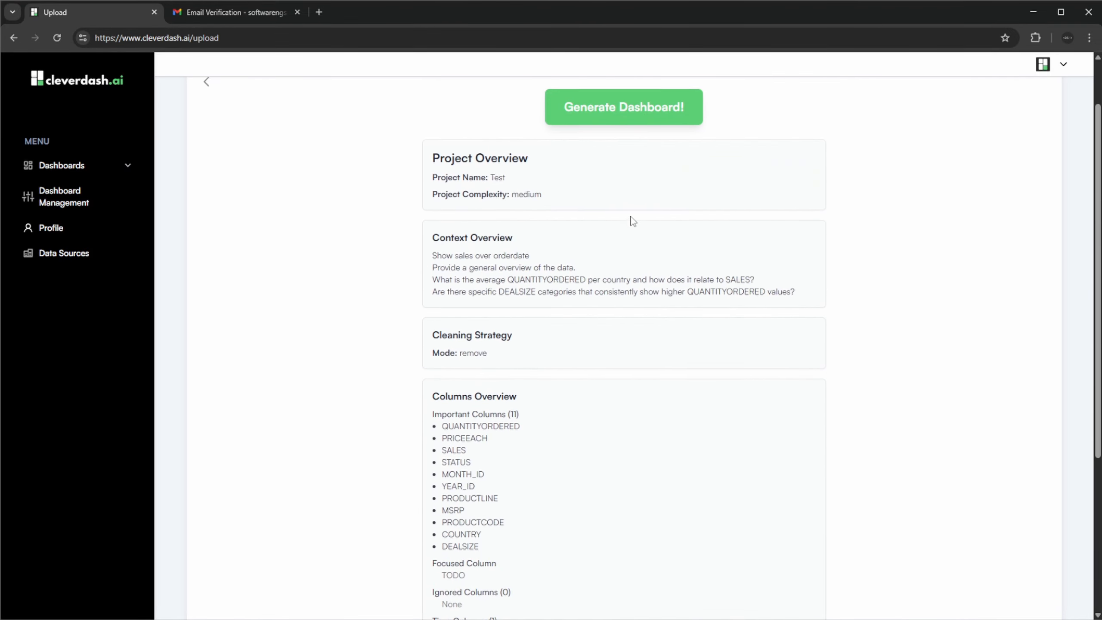
{"action": "scroll", "coordinate": [633, 221], "scroll_direction": "up", "scroll_amount": 2}
{"action": "left_click", "coordinate": [632, 186]}
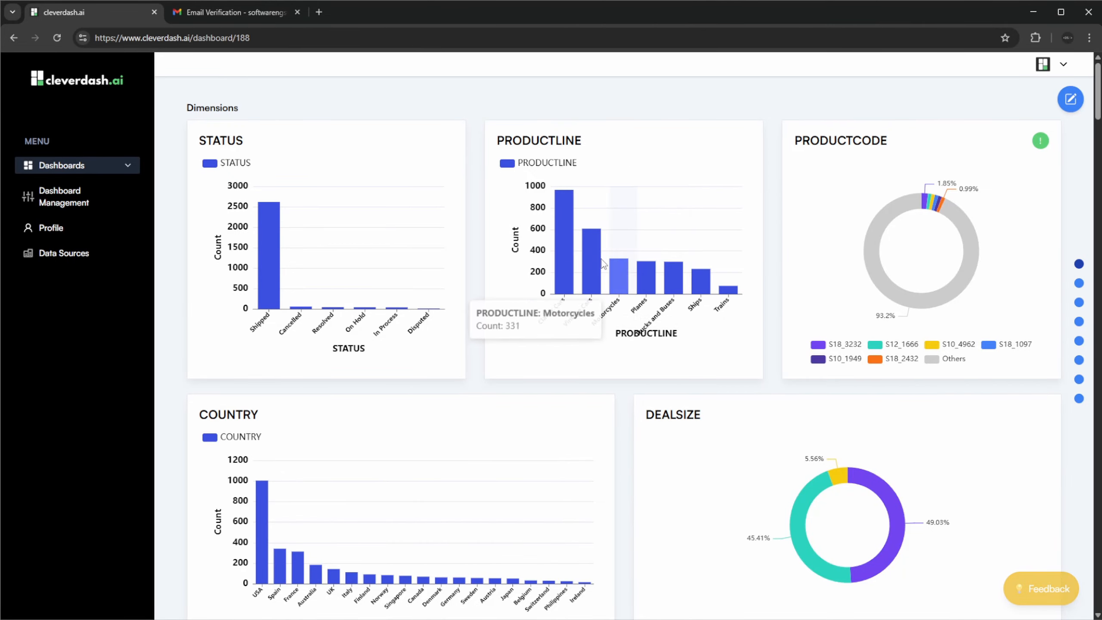
- Examine the generated dashboard's dimension, sales and QUANTITYORDERED charts, including the COUNTRY groupings and correlation plots
{"action": "scroll", "coordinate": [600, 250], "scroll_direction": "down", "scroll_amount": 15}
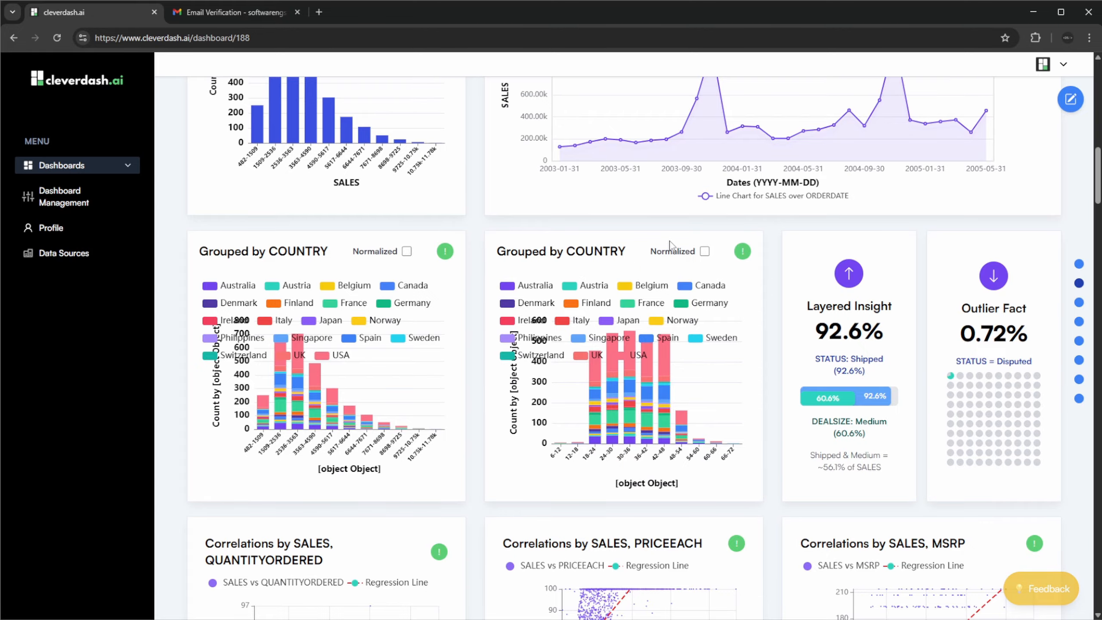
{"action": "scroll", "coordinate": [669, 245], "scroll_direction": "down", "scroll_amount": 1}
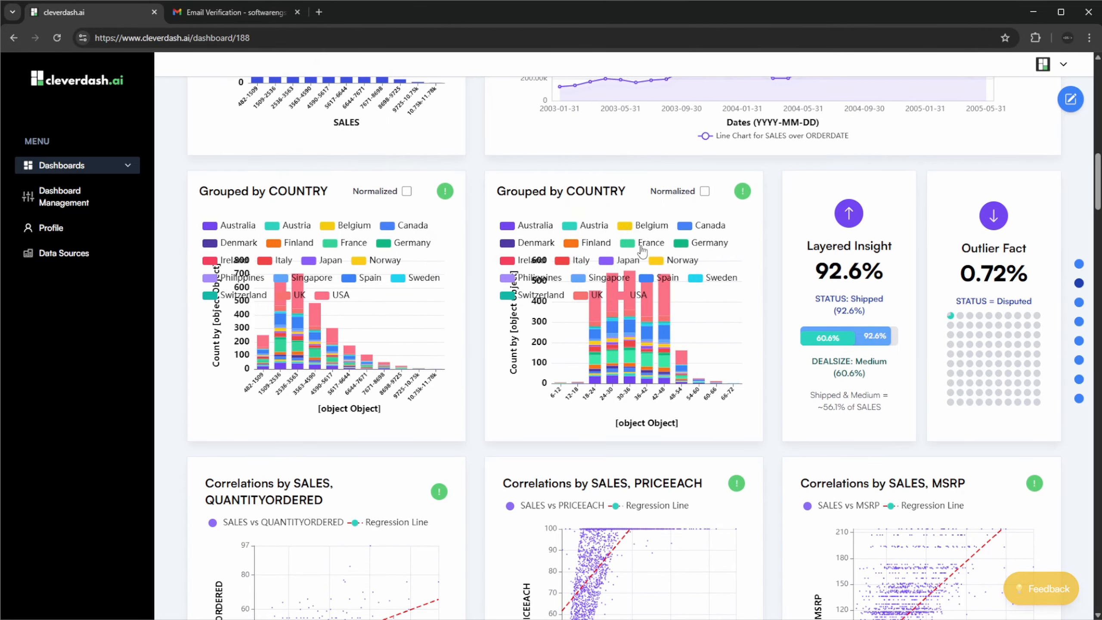
{"action": "scroll", "coordinate": [642, 251], "scroll_direction": "down", "scroll_amount": 8}
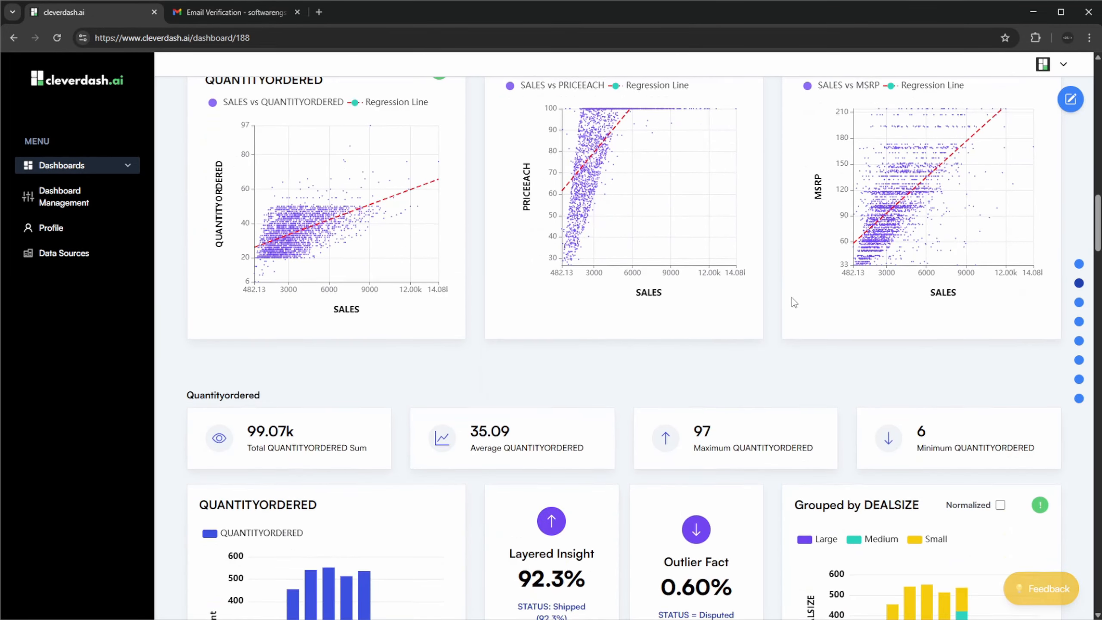
{"action": "scroll", "coordinate": [737, 292], "scroll_direction": "up", "scroll_amount": 10}
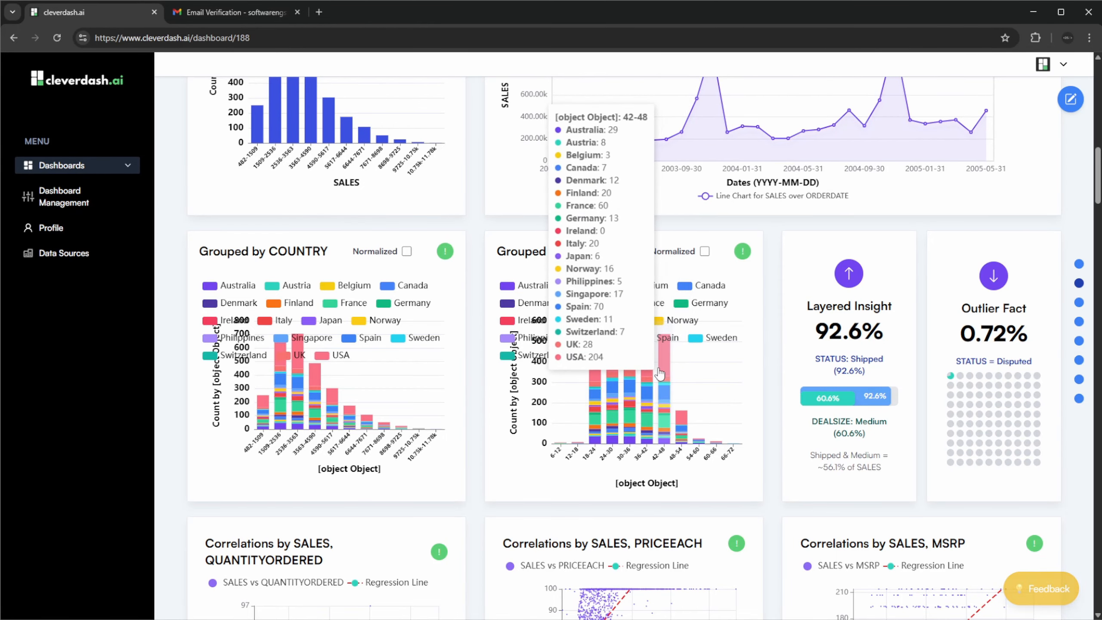
{"action": "scroll", "coordinate": [659, 374], "scroll_direction": "up", "scroll_amount": 15}
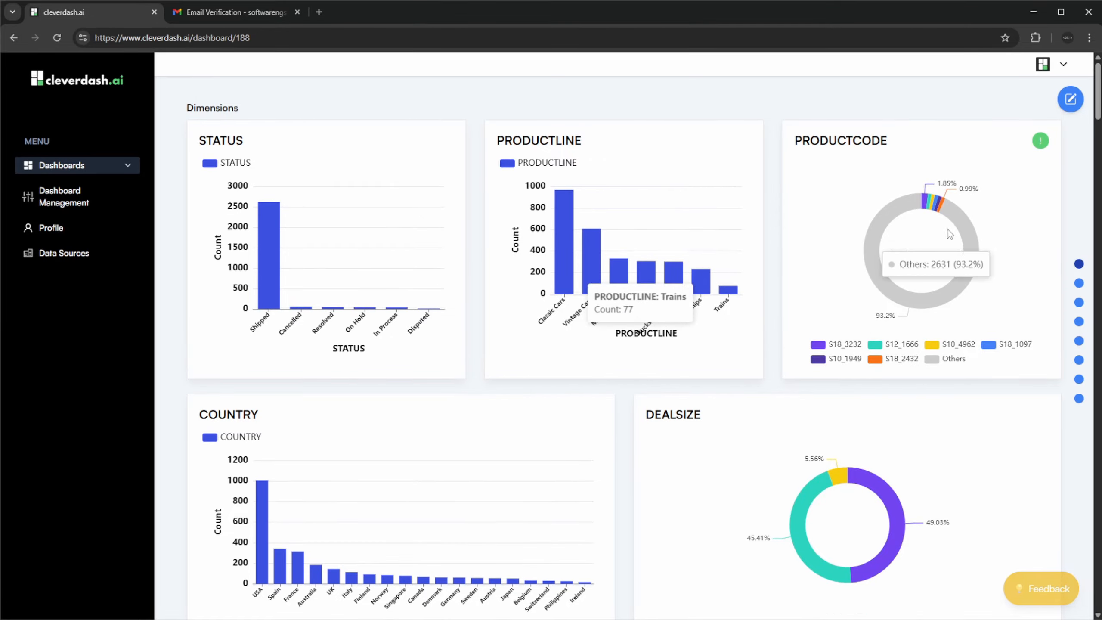
{"action": "scroll", "coordinate": [949, 235], "scroll_direction": "down", "scroll_amount": 20}
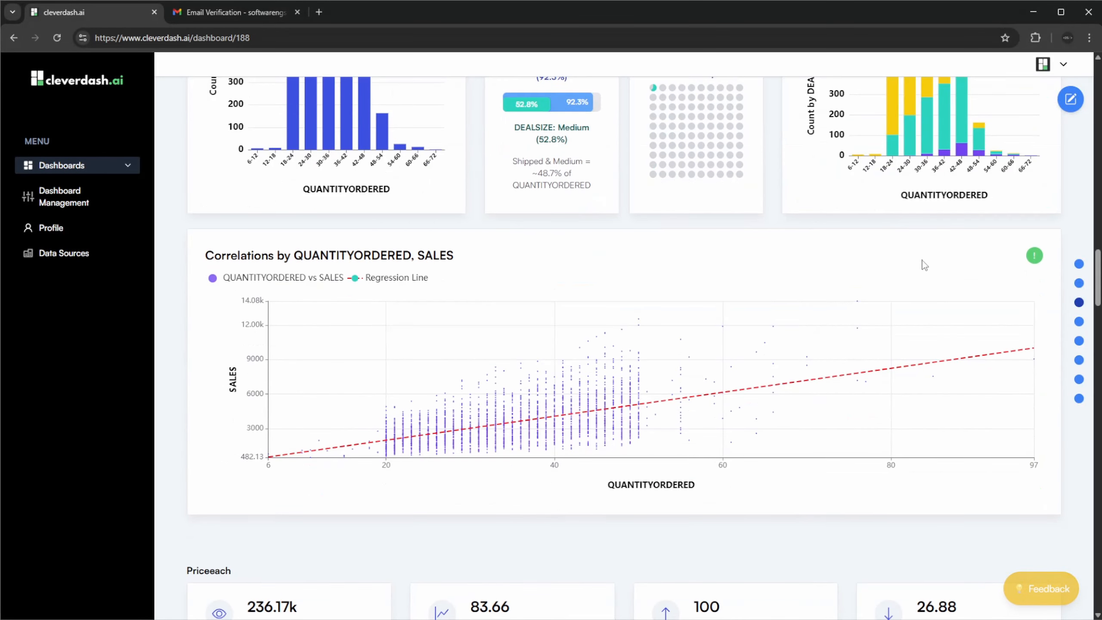
- Examine the PRICEEACH, MONTH_ID, YEAR_ID and MSRP sections of the dashboard
{"action": "left_click", "coordinate": [1080, 321]}
{"action": "left_click", "coordinate": [1080, 340]}
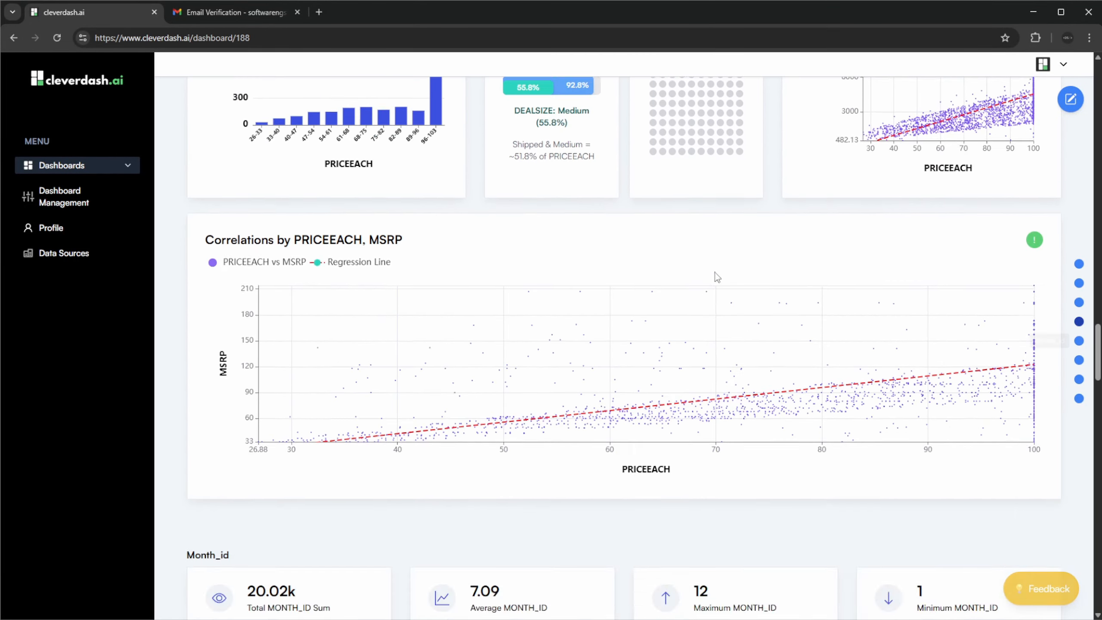
{"action": "scroll", "coordinate": [712, 276], "scroll_direction": "down", "scroll_amount": 6}
{"action": "scroll", "coordinate": [546, 244], "scroll_direction": "up", "scroll_amount": 4}
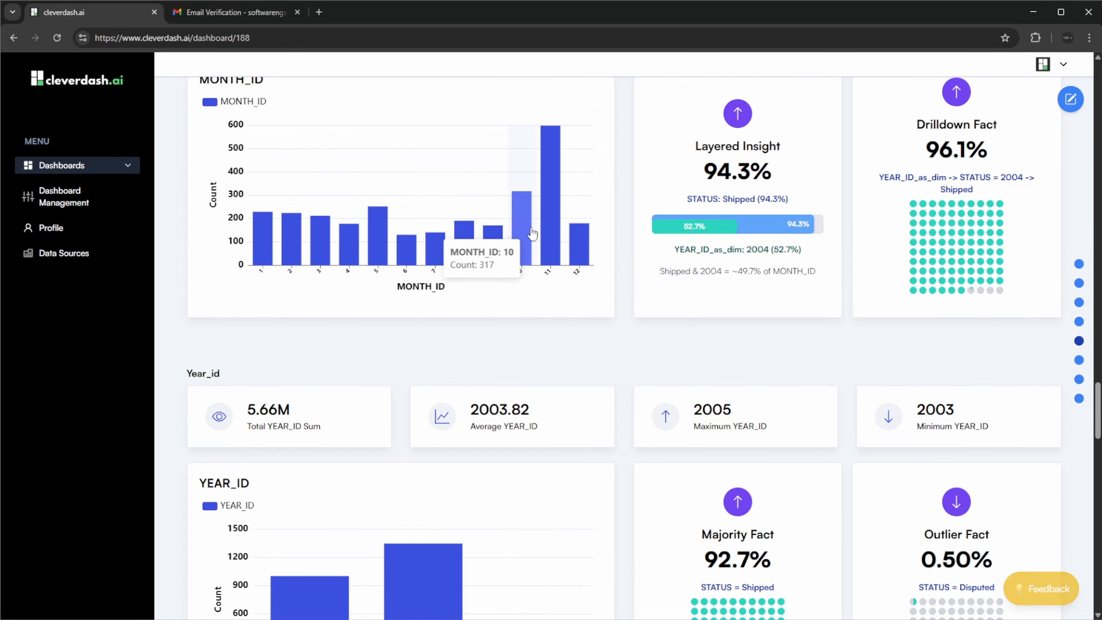
{"action": "scroll", "coordinate": [521, 241], "scroll_direction": "down", "scroll_amount": 5}
{"action": "scroll", "coordinate": [588, 256], "scroll_direction": "down", "scroll_amount": 15}
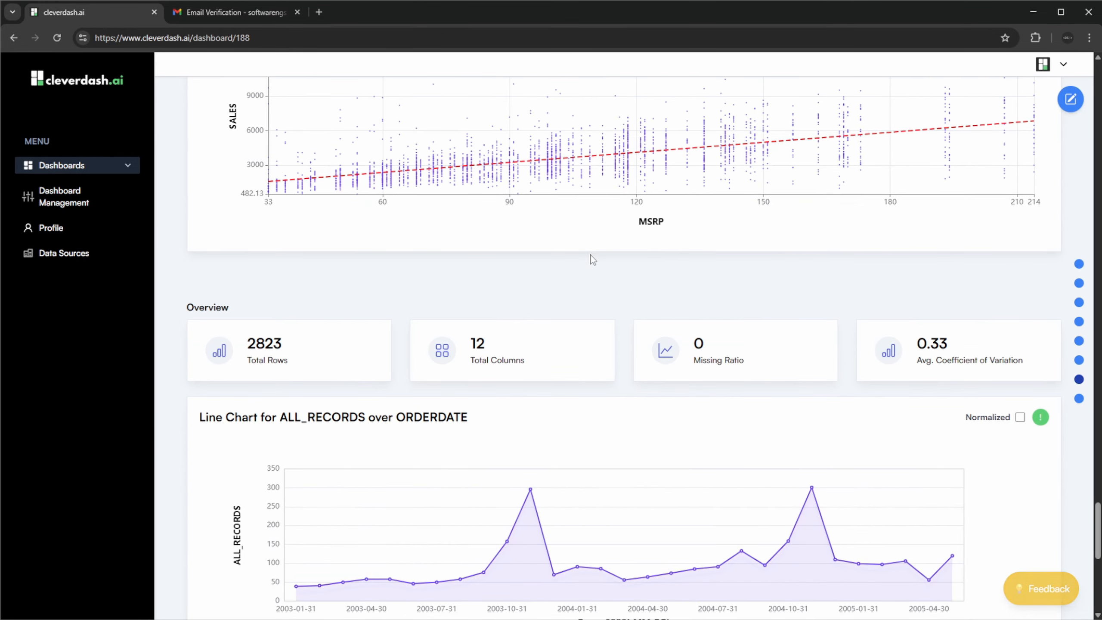
- Look over the Overview section and the Data Sample table, including the columns offered for its Data Column setting
{"action": "scroll", "coordinate": [620, 268], "scroll_direction": "down", "scroll_amount": 1}
{"action": "scroll", "coordinate": [636, 287], "scroll_direction": "down", "scroll_amount": 2}
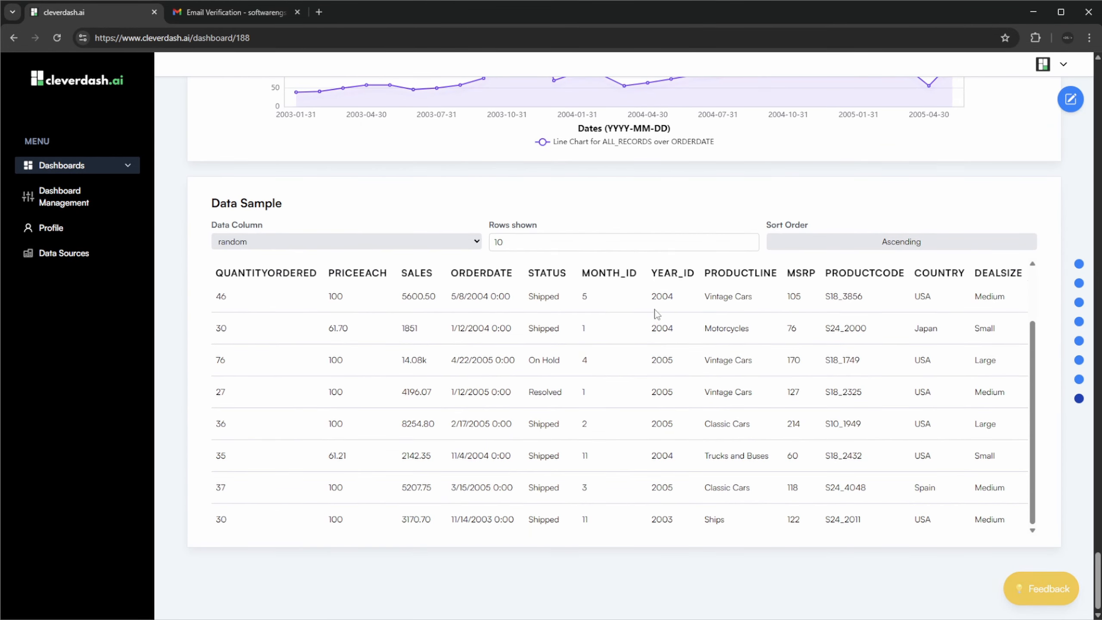
{"action": "scroll", "coordinate": [667, 355], "scroll_direction": "up", "scroll_amount": 2}
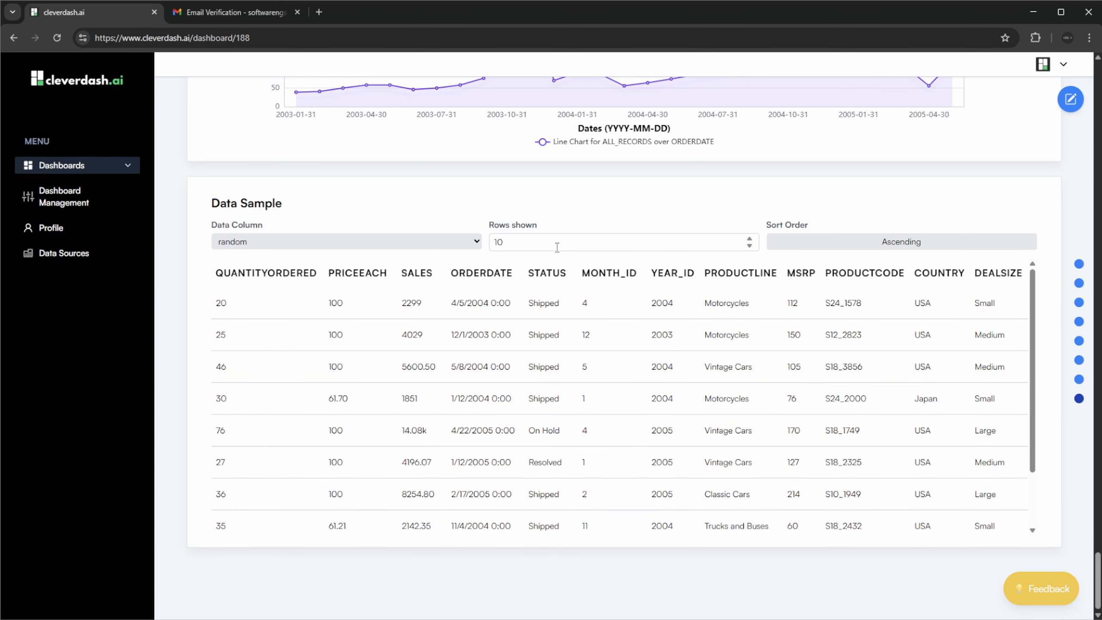
{"action": "left_click", "coordinate": [476, 242]}
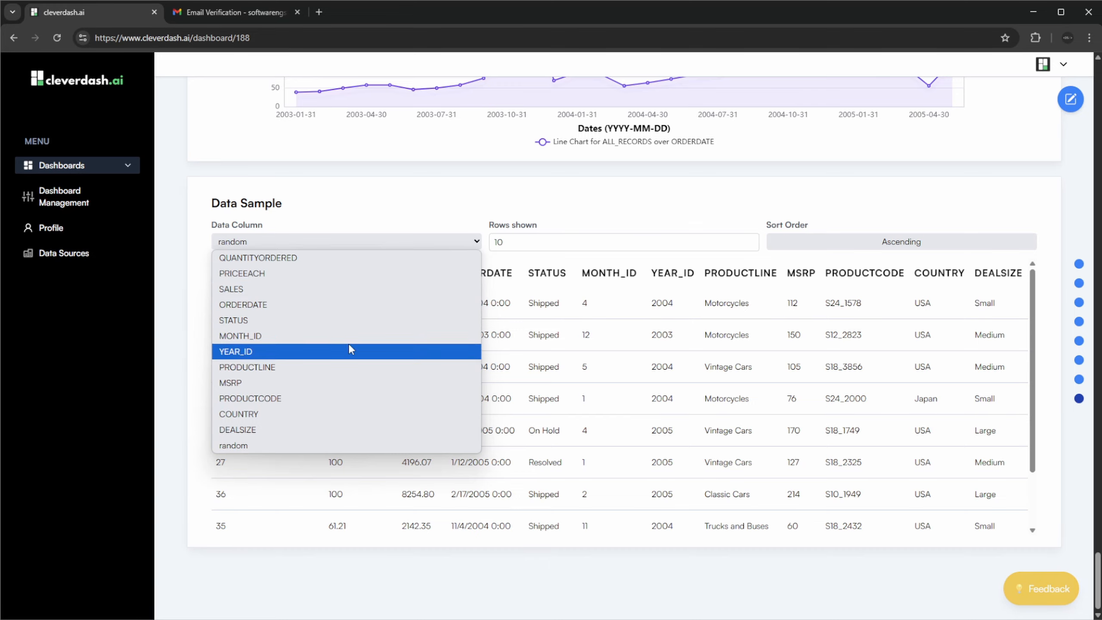
{"action": "left_click", "coordinate": [538, 220]}
{"action": "scroll", "coordinate": [643, 406], "scroll_direction": "down", "scroll_amount": 2}
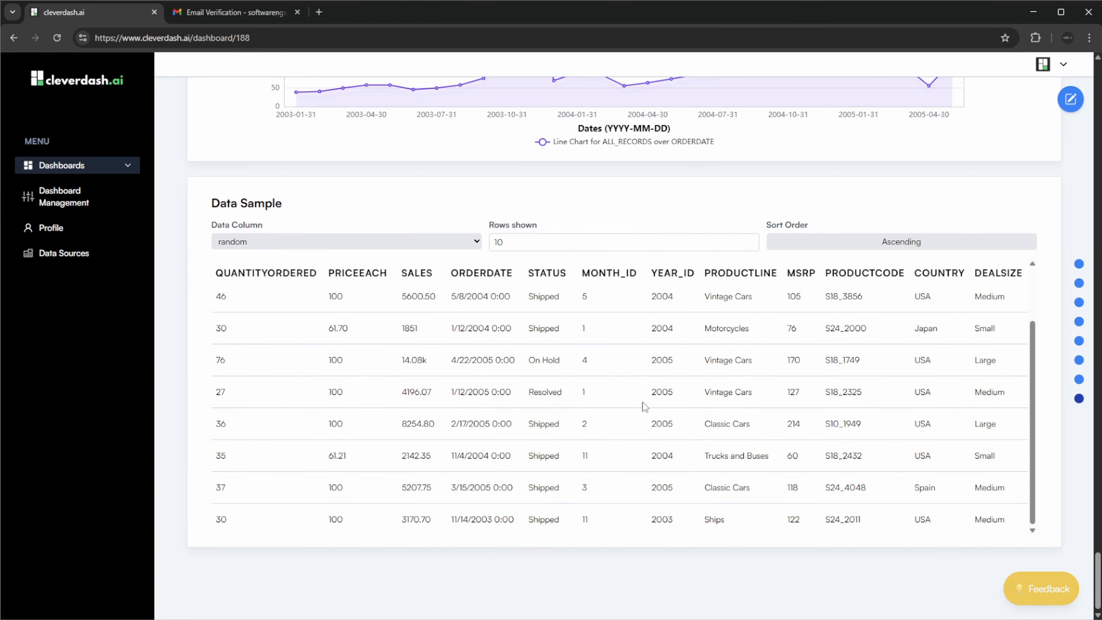
- Return to the start of the dashboard and open it in the editor with its list of reorderable blocks
{"action": "scroll", "coordinate": [654, 376], "scroll_direction": "up", "scroll_amount": 15}
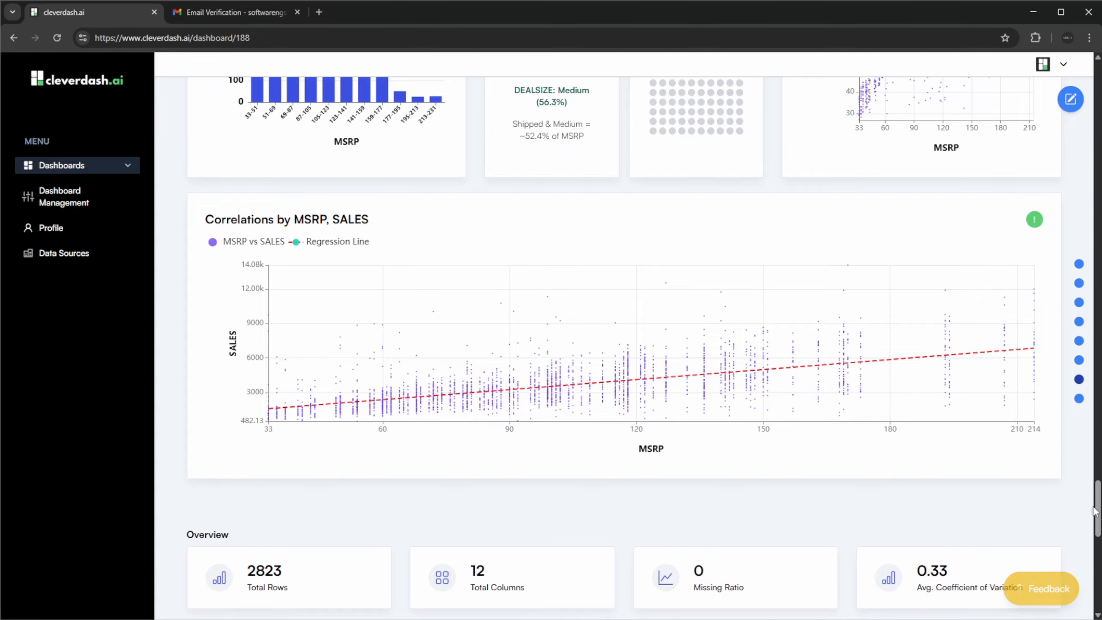
{"action": "left_click_drag", "start_coordinate": [1097, 508], "coordinate": [1096, 109]}
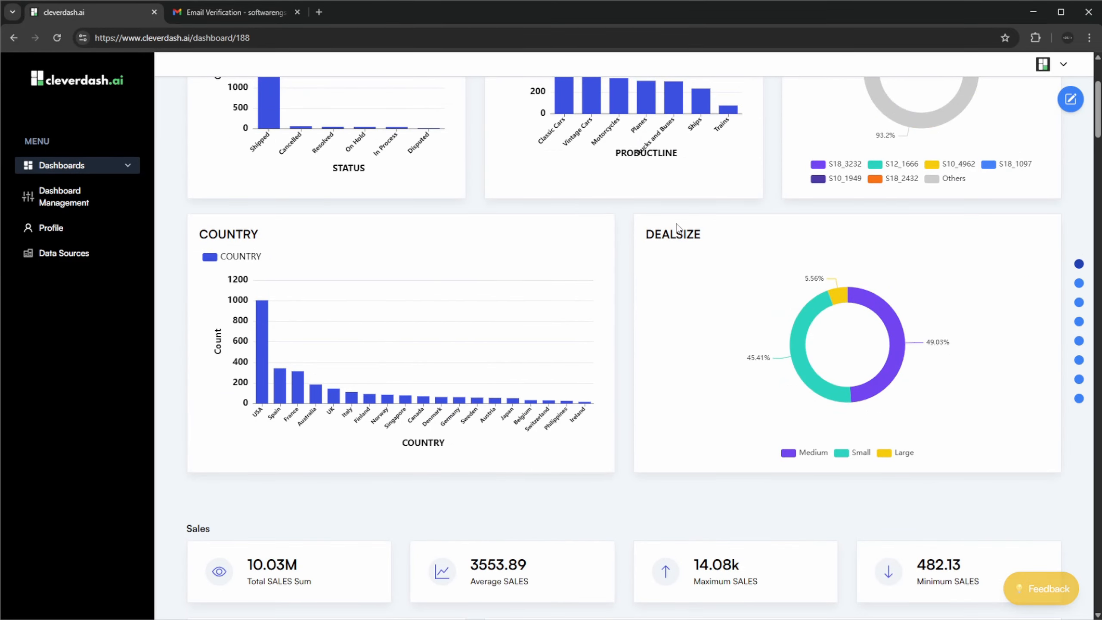
{"action": "scroll", "coordinate": [681, 204], "scroll_direction": "up", "scroll_amount": 4}
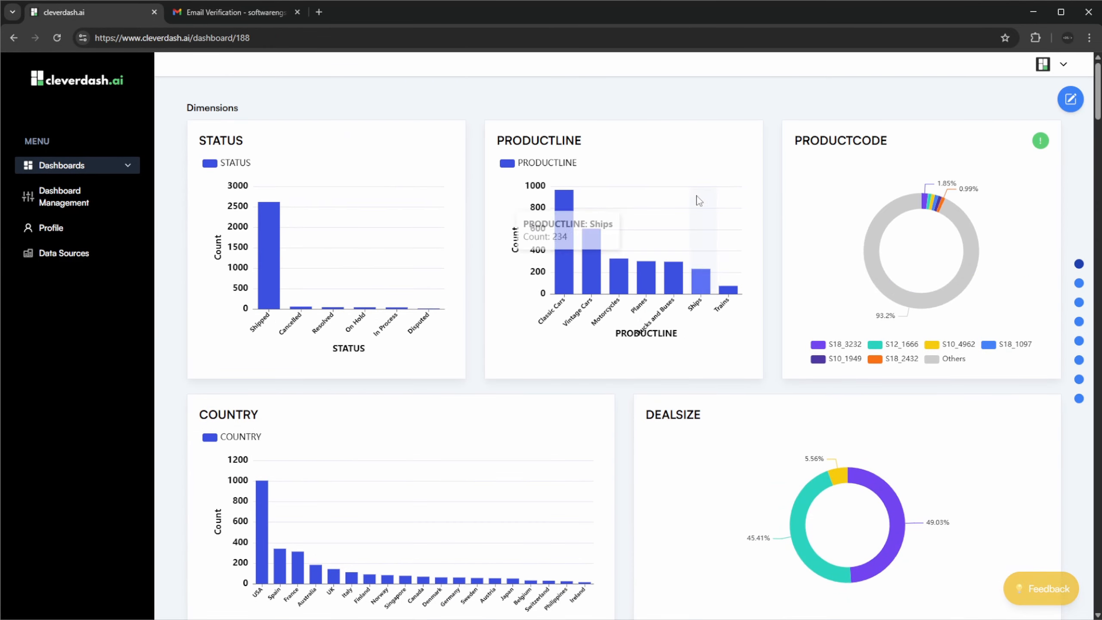
{"action": "left_click", "coordinate": [1071, 100]}
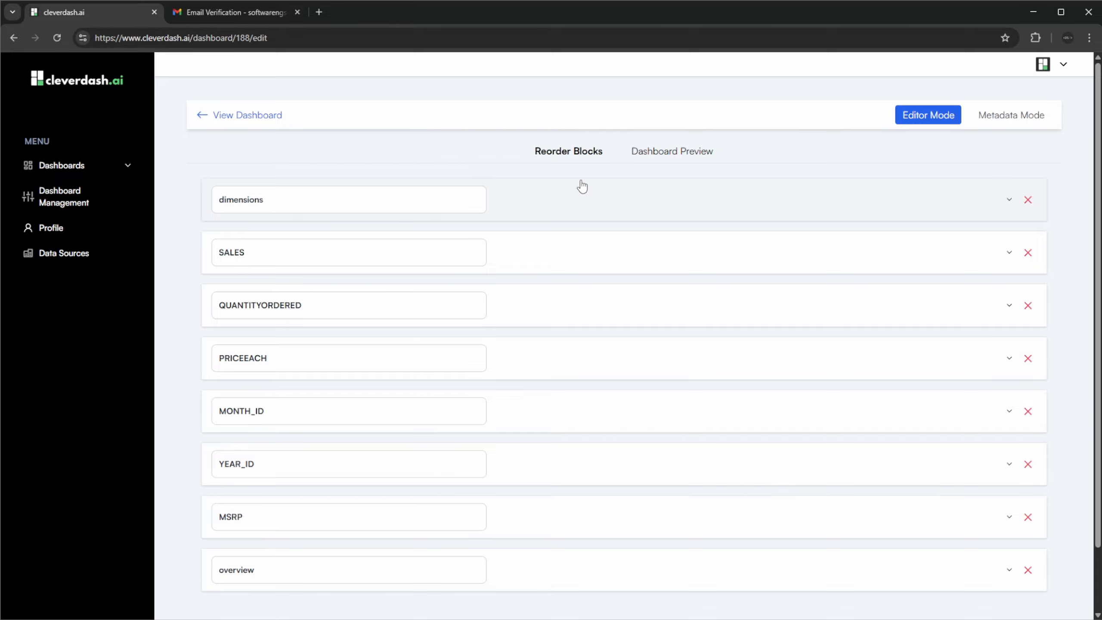
{"action": "scroll", "coordinate": [614, 230], "scroll_direction": "down", "scroll_amount": 2}
{"action": "scroll", "coordinate": [629, 244], "scroll_direction": "up", "scroll_amount": 2}
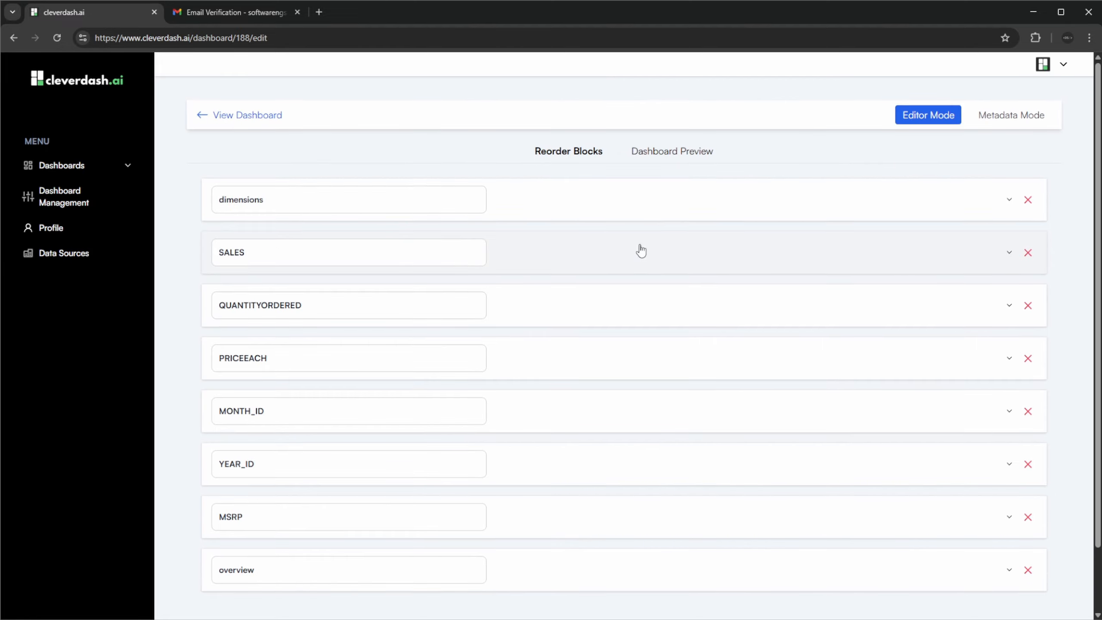
- Expand the dimensions block to examine its chart arrangement controls and layout preview
{"action": "left_click", "coordinate": [635, 204]}
{"action": "left_click", "coordinate": [589, 216]}
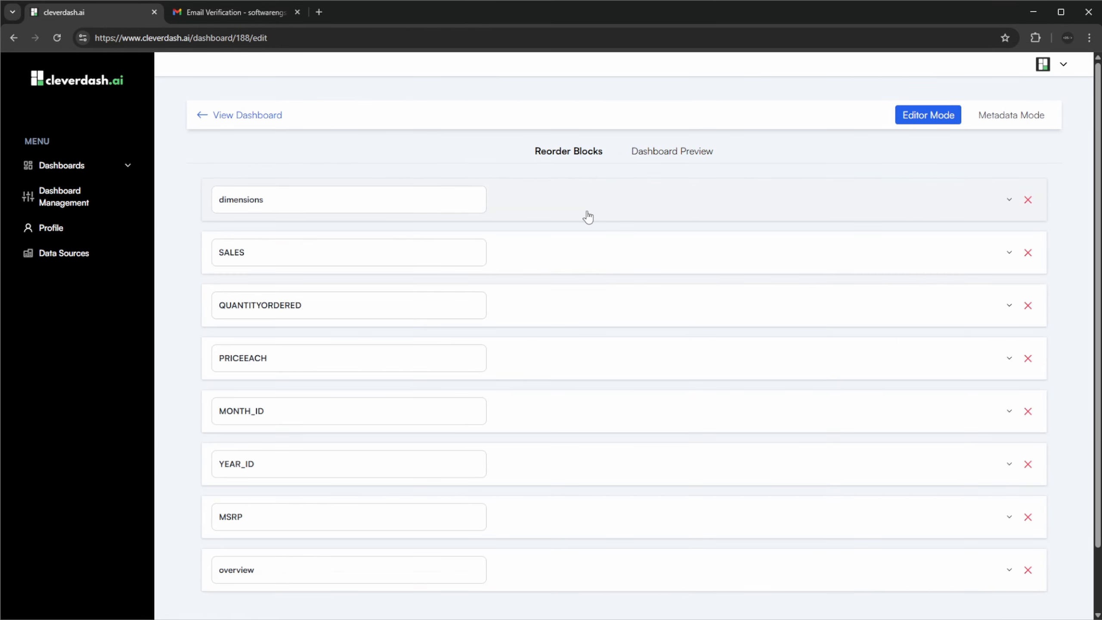
{"action": "left_click_drag", "start_coordinate": [588, 216], "coordinate": [605, 155]}
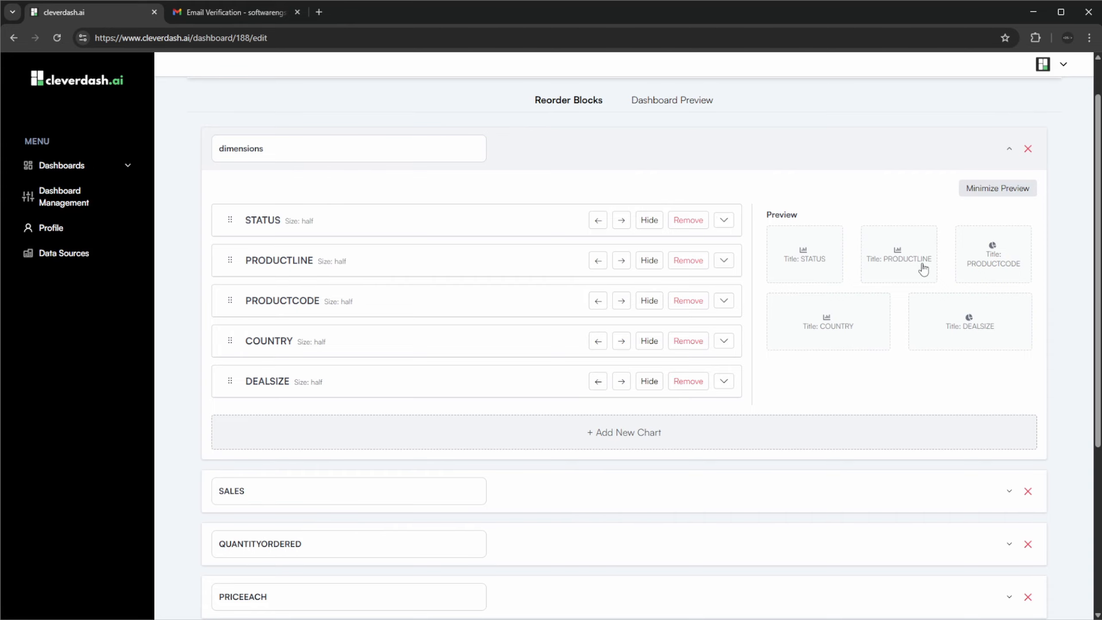
{"action": "left_click", "coordinate": [621, 220]}
- Switch to the editable dashboard preview and check the PRODUCTLINE chart's title field and data column choices
{"action": "scroll", "coordinate": [629, 191], "scroll_direction": "up", "scroll_amount": 2}
{"action": "left_click", "coordinate": [662, 157]}
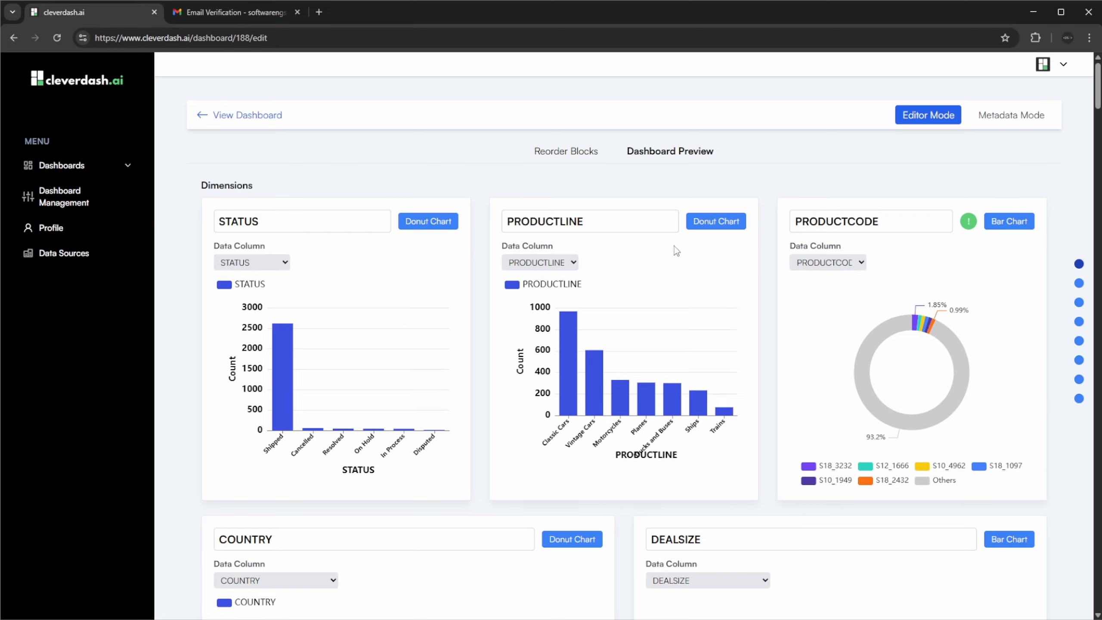
{"action": "left_click", "coordinate": [583, 222]}
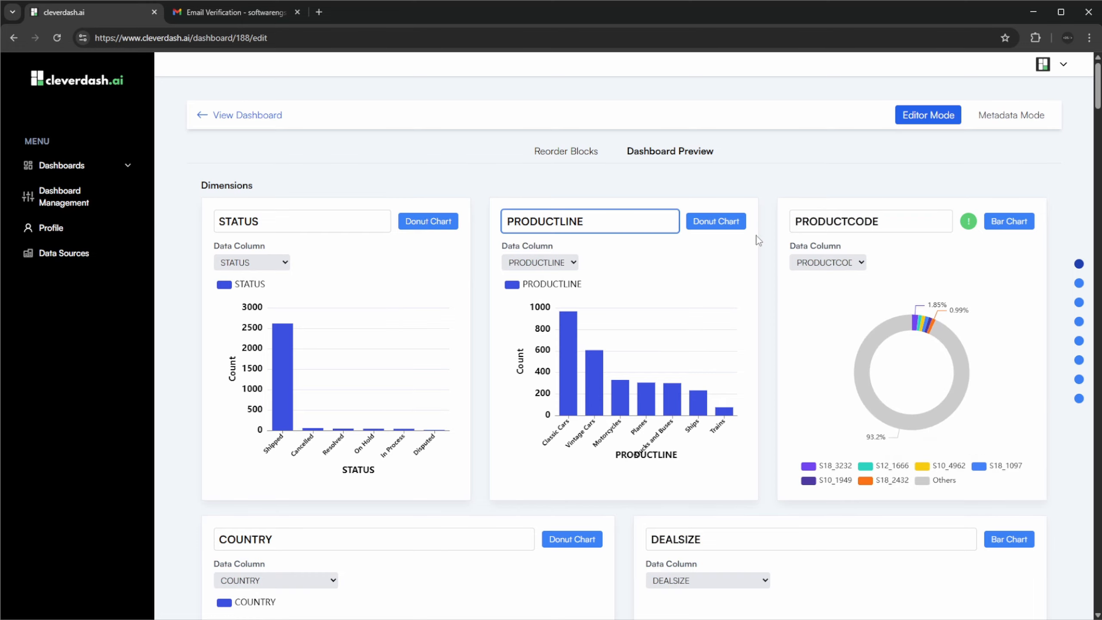
{"action": "left_click", "coordinate": [564, 263]}
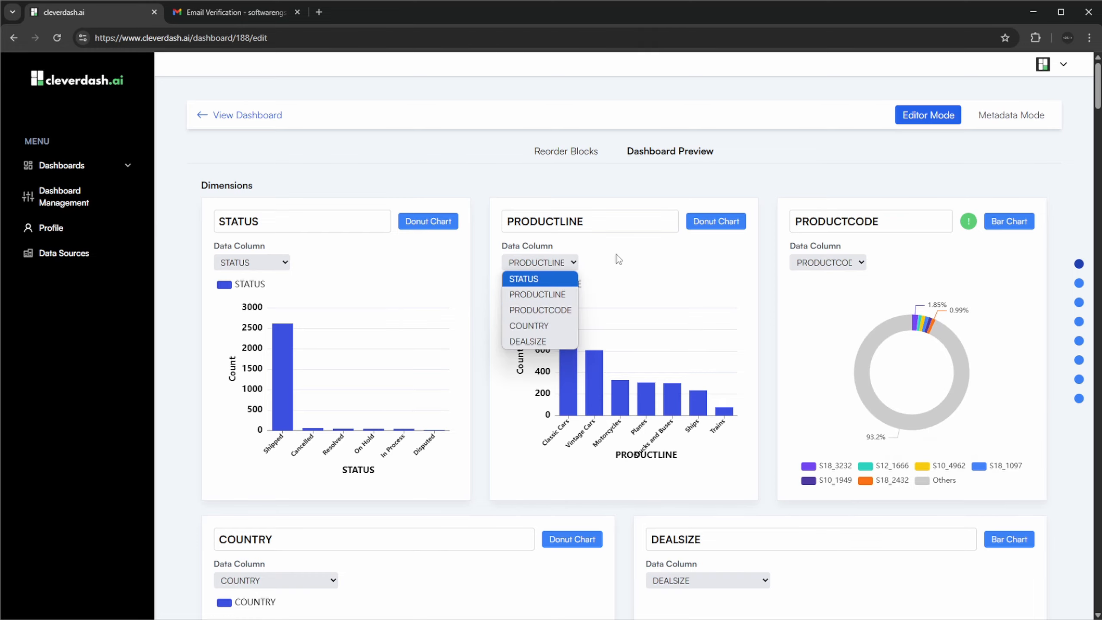
{"action": "left_click", "coordinate": [684, 262]}
- Try adding the PRICEEACH line and toggling normalization on the line chart of SALES over ORDERDATE
{"action": "scroll", "coordinate": [690, 260], "scroll_direction": "down", "scroll_amount": 15}
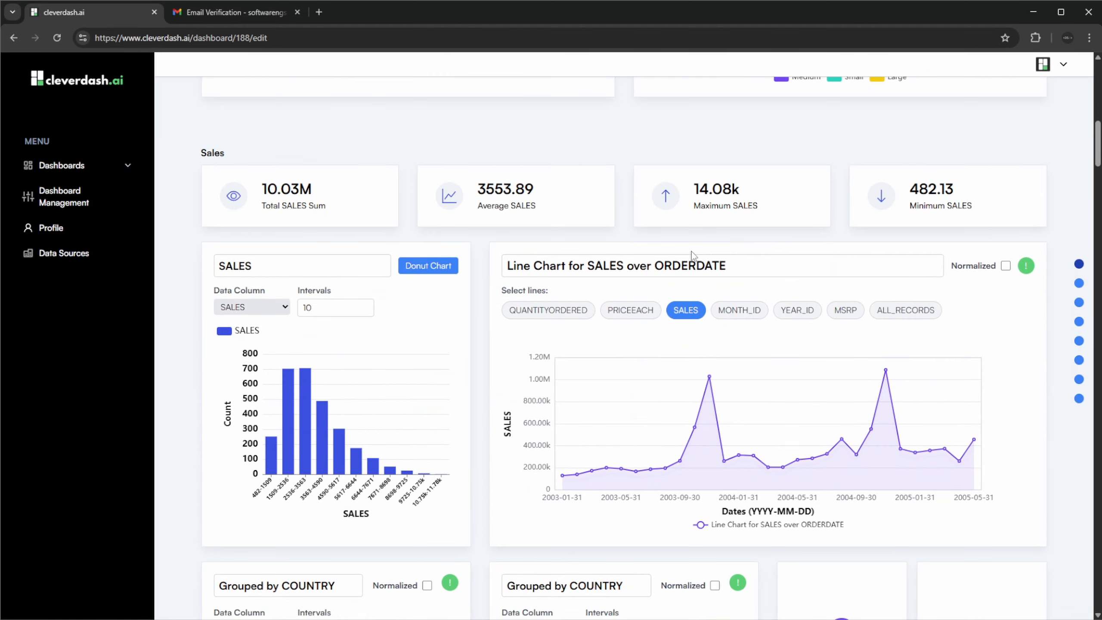
{"action": "scroll", "coordinate": [691, 255], "scroll_direction": "down", "scroll_amount": 3}
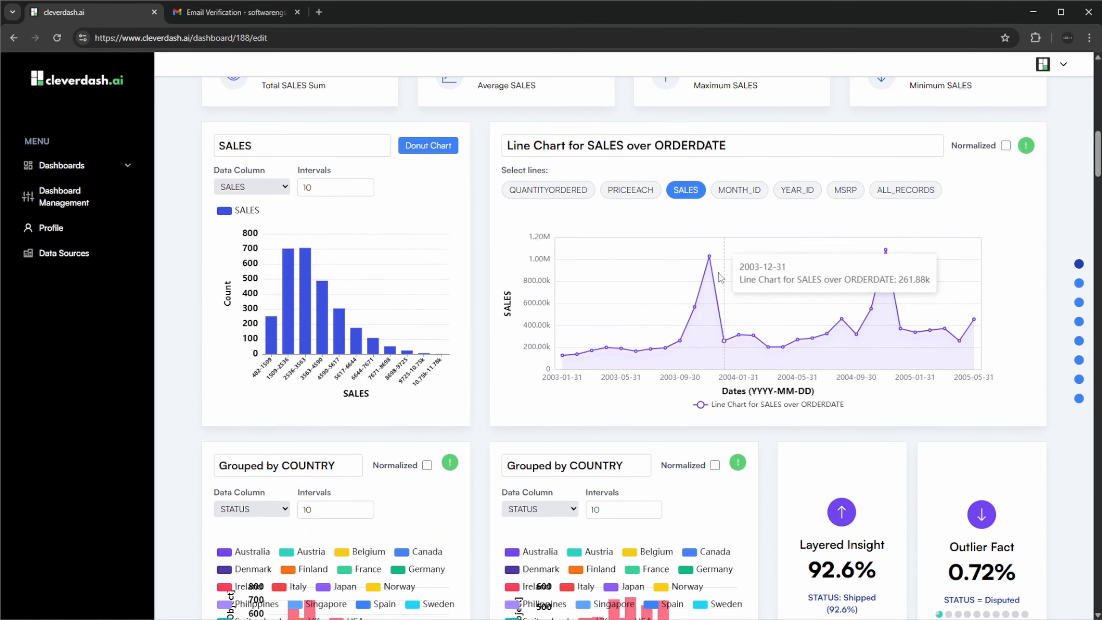
{"action": "left_click", "coordinate": [629, 191]}
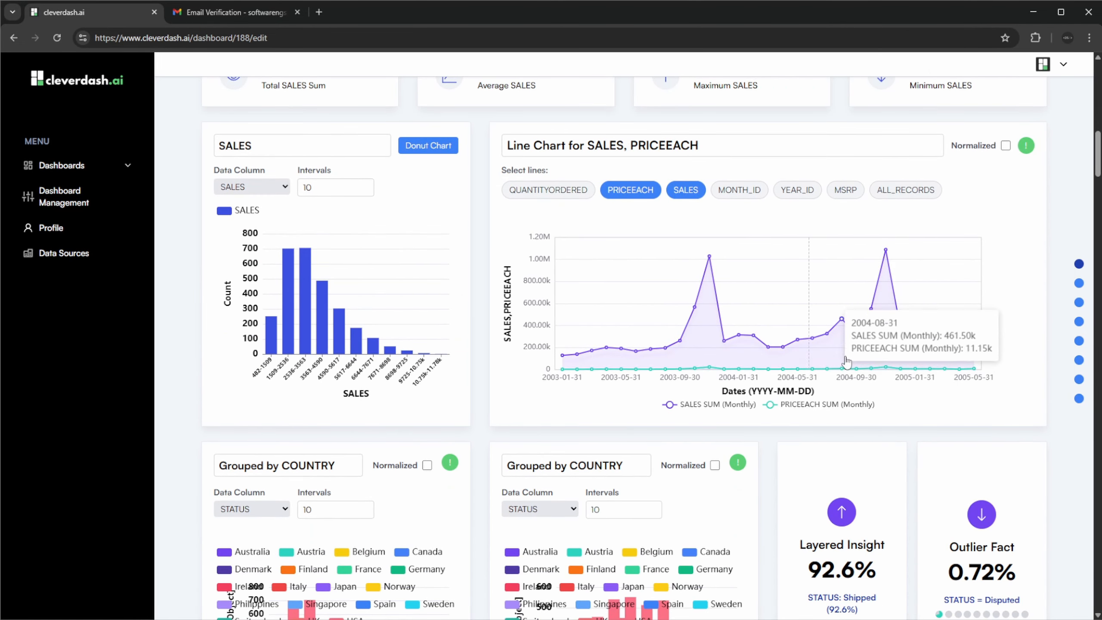
{"action": "left_click", "coordinate": [1005, 145]}
{"action": "left_click", "coordinate": [1005, 146]}
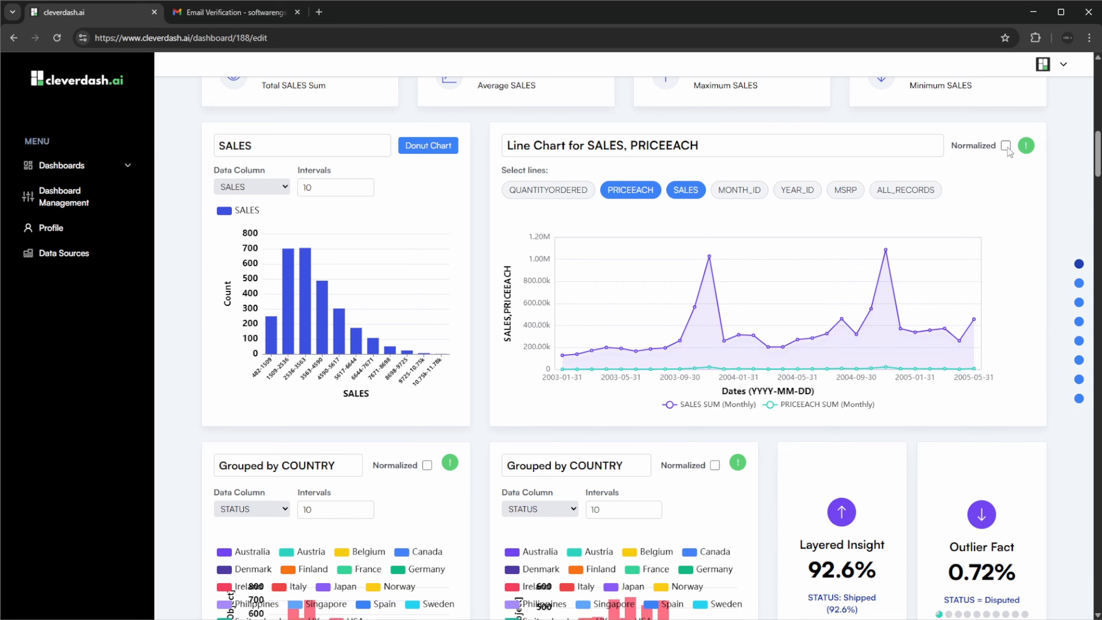
{"action": "left_click", "coordinate": [1006, 146]}
{"action": "left_click", "coordinate": [1006, 146]}
{"action": "left_click", "coordinate": [652, 206]}
- Examine the editing options of the charts grouped by COUNTRY and the SALES correlation charts, including intervals, axes and dimension
{"action": "scroll", "coordinate": [654, 211], "scroll_direction": "down", "scroll_amount": 3}
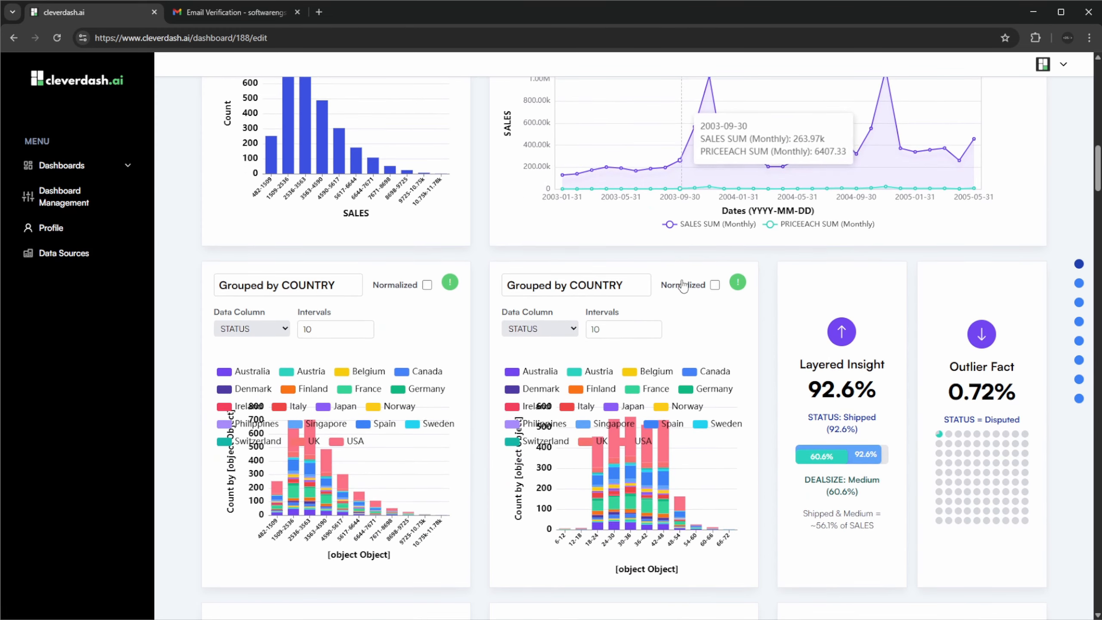
{"action": "scroll", "coordinate": [543, 337], "scroll_direction": "down", "scroll_amount": 1}
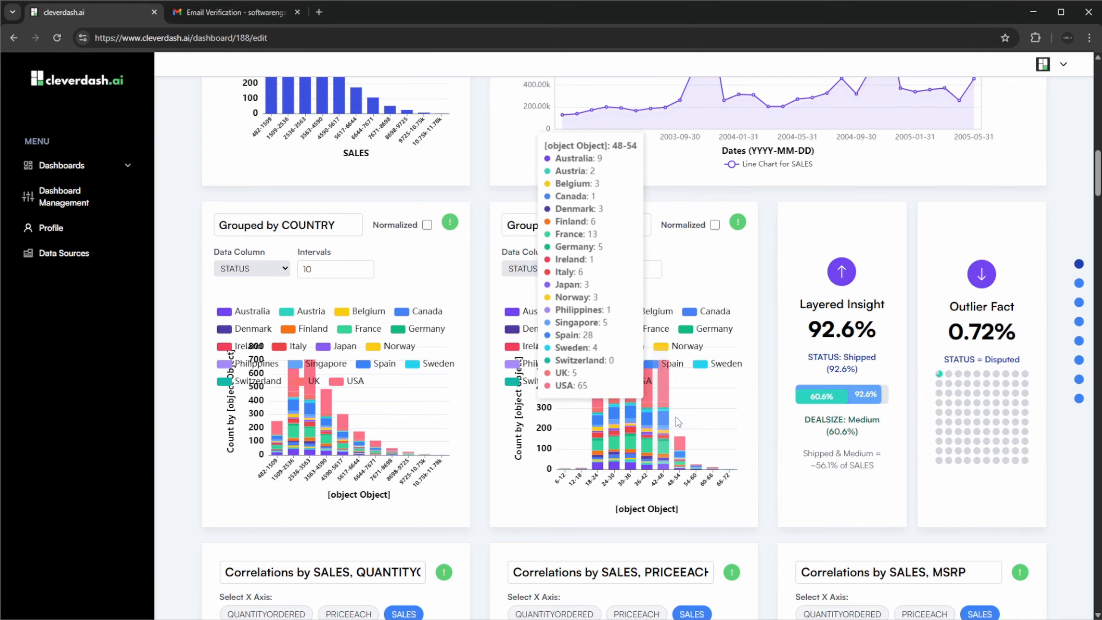
{"action": "scroll", "coordinate": [498, 332], "scroll_direction": "down", "scroll_amount": 5}
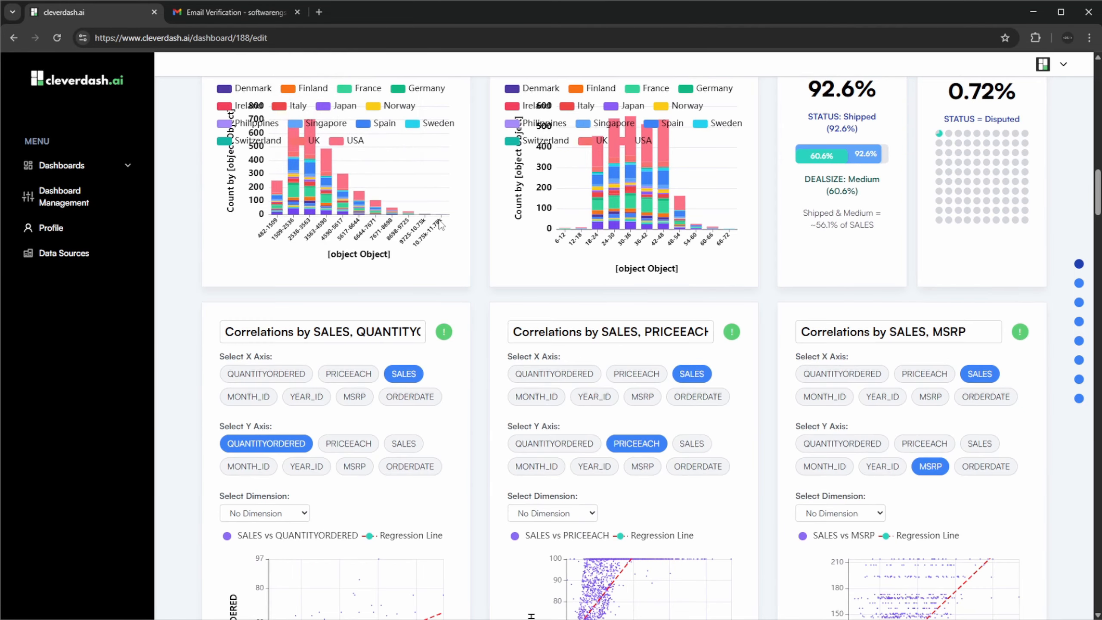
{"action": "scroll", "coordinate": [608, 295], "scroll_direction": "down", "scroll_amount": 2}
{"action": "scroll", "coordinate": [642, 269], "scroll_direction": "up", "scroll_amount": 5}
{"action": "scroll", "coordinate": [642, 269], "scroll_direction": "down", "scroll_amount": 4}
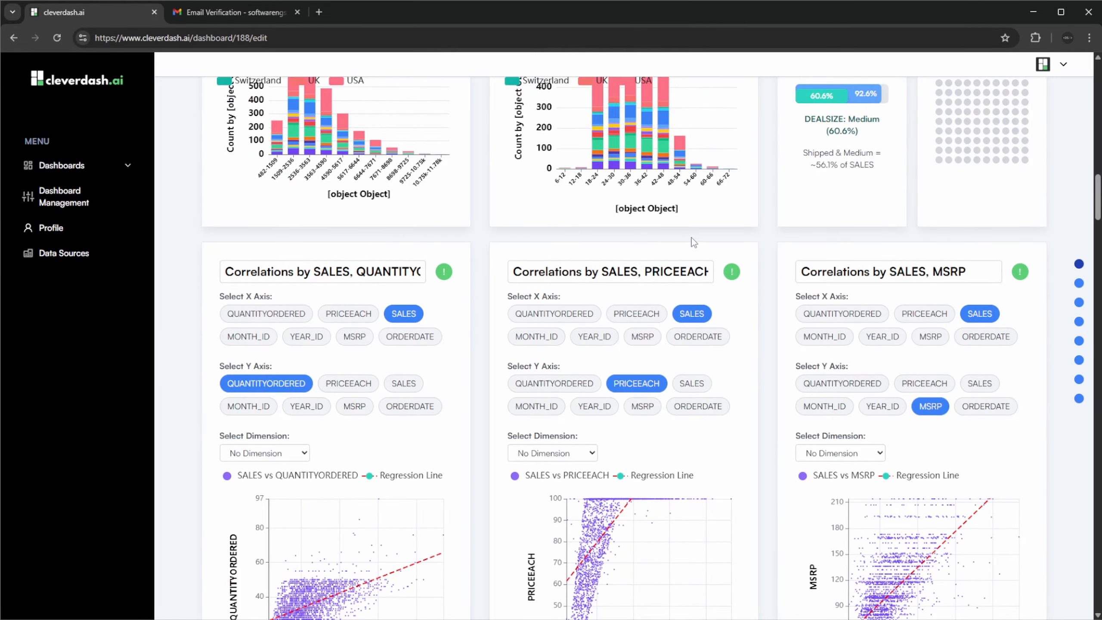
{"action": "scroll", "coordinate": [692, 238], "scroll_direction": "up", "scroll_amount": 10}
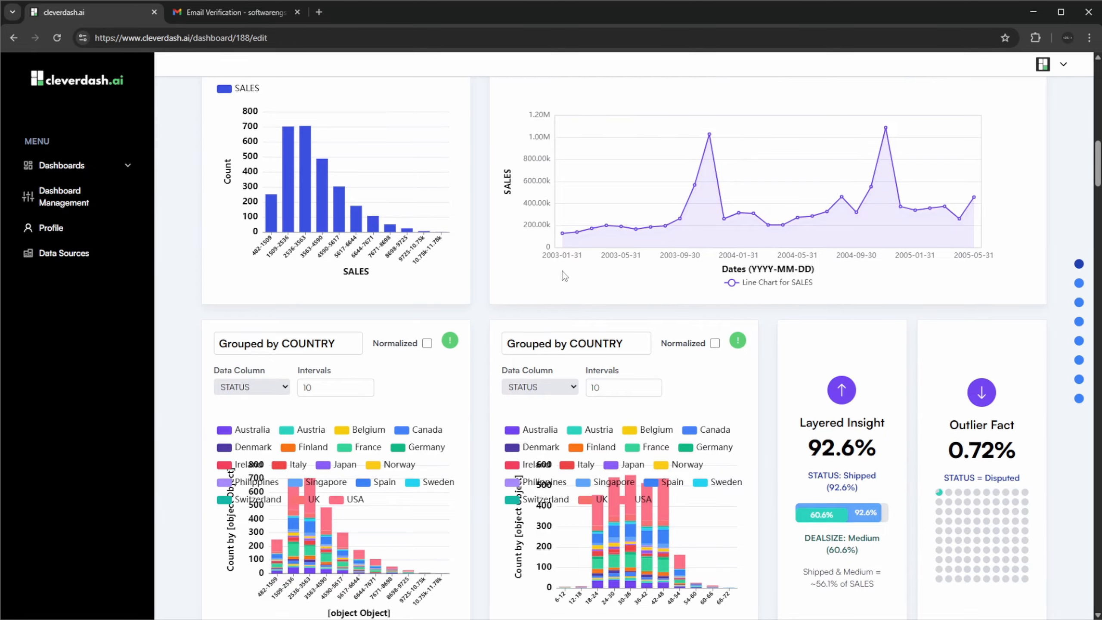
{"action": "scroll", "coordinate": [731, 283], "scroll_direction": "down", "scroll_amount": 17}
{"action": "scroll", "coordinate": [732, 285], "scroll_direction": "up", "scroll_amount": 13}
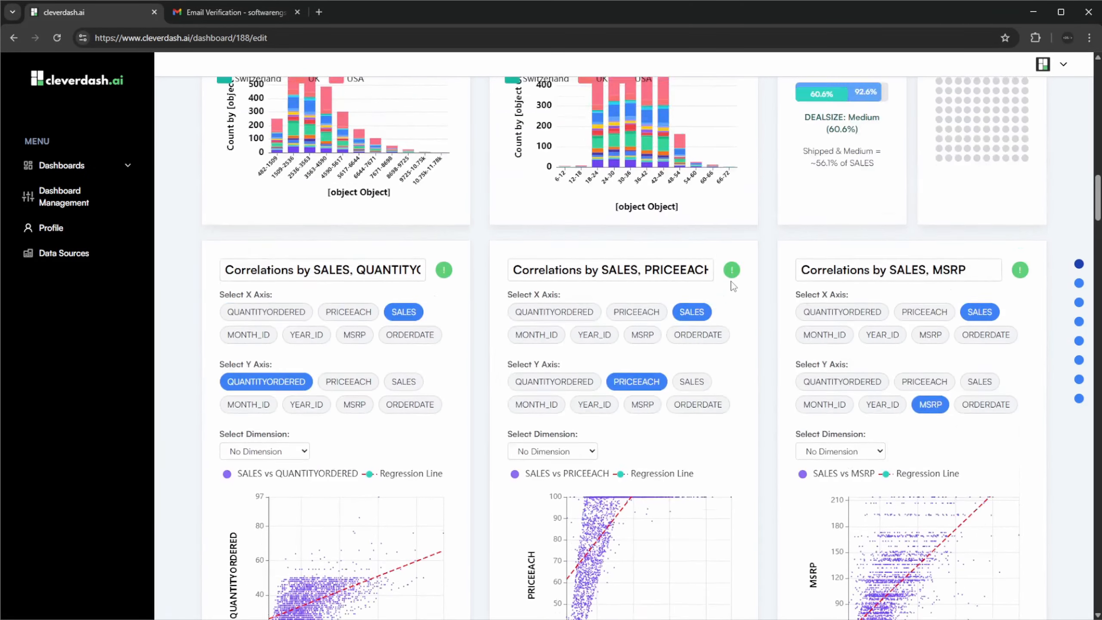
- Try PRODUCTCODE as the data column of the second chart grouped by COUNTRY and set it to PRODUCTLINE
{"action": "left_click", "coordinate": [557, 268]}
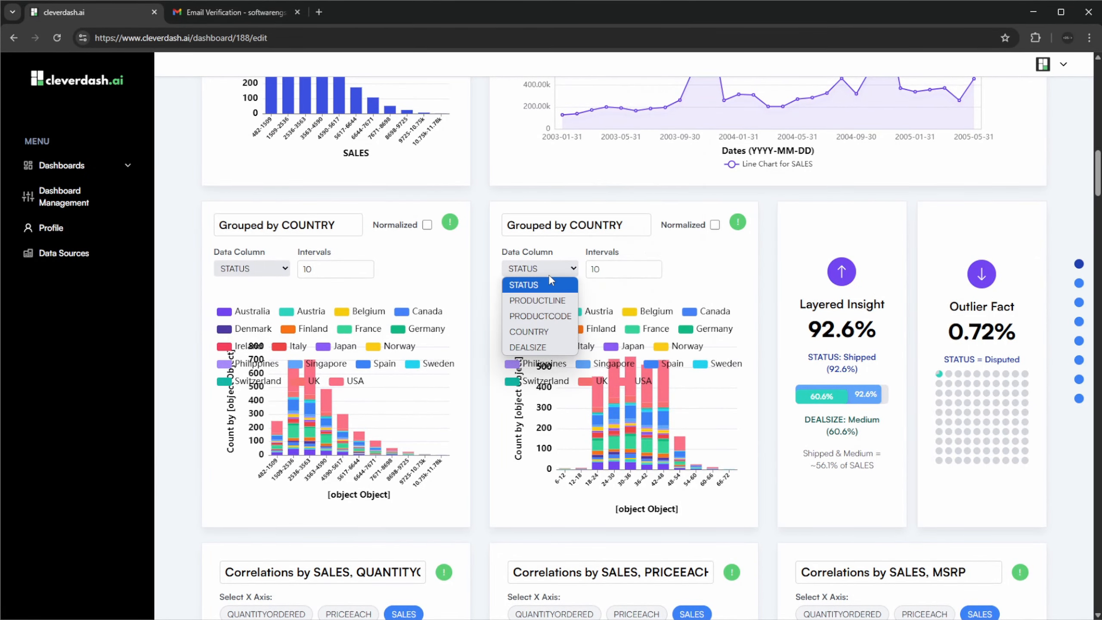
{"action": "left_click", "coordinate": [558, 301]}
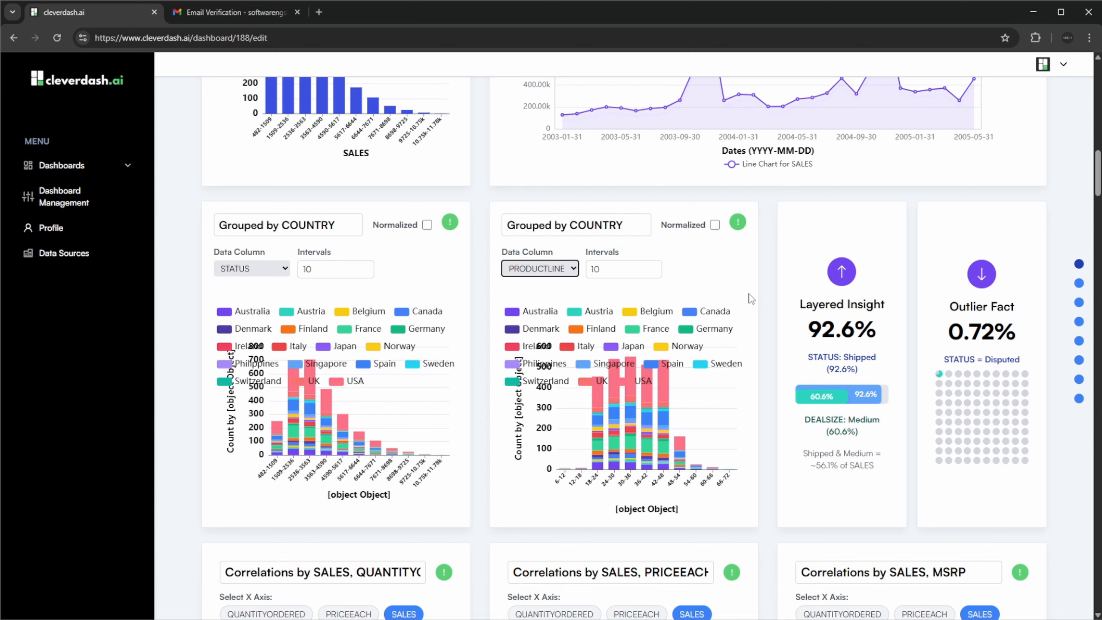
{"action": "left_click", "coordinate": [559, 268]}
{"action": "left_click", "coordinate": [549, 317]}
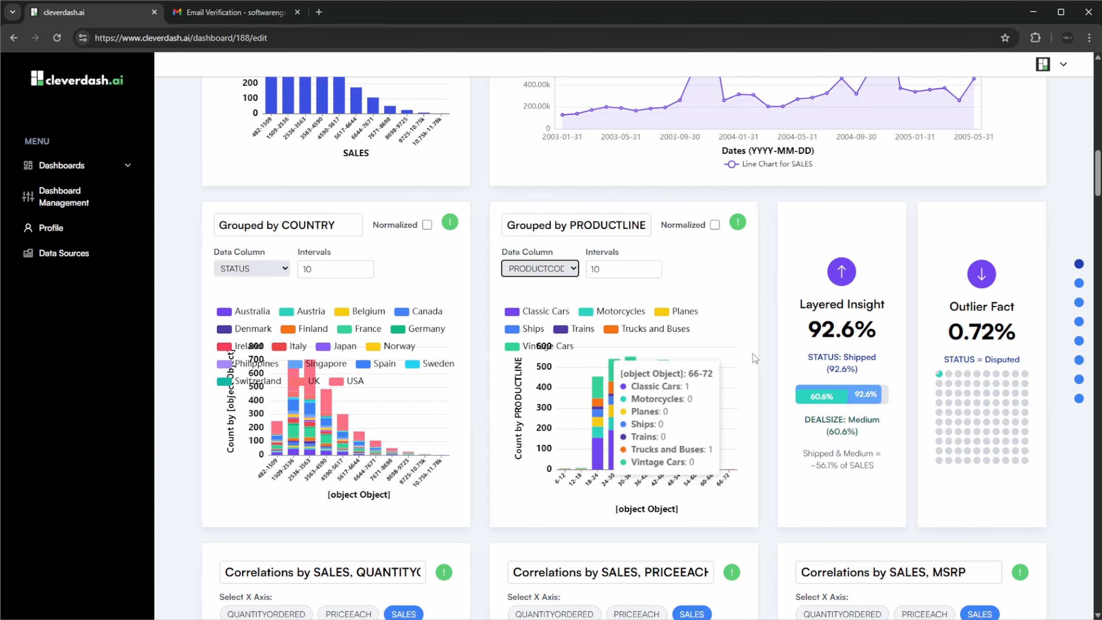
{"action": "left_click", "coordinate": [542, 269]}
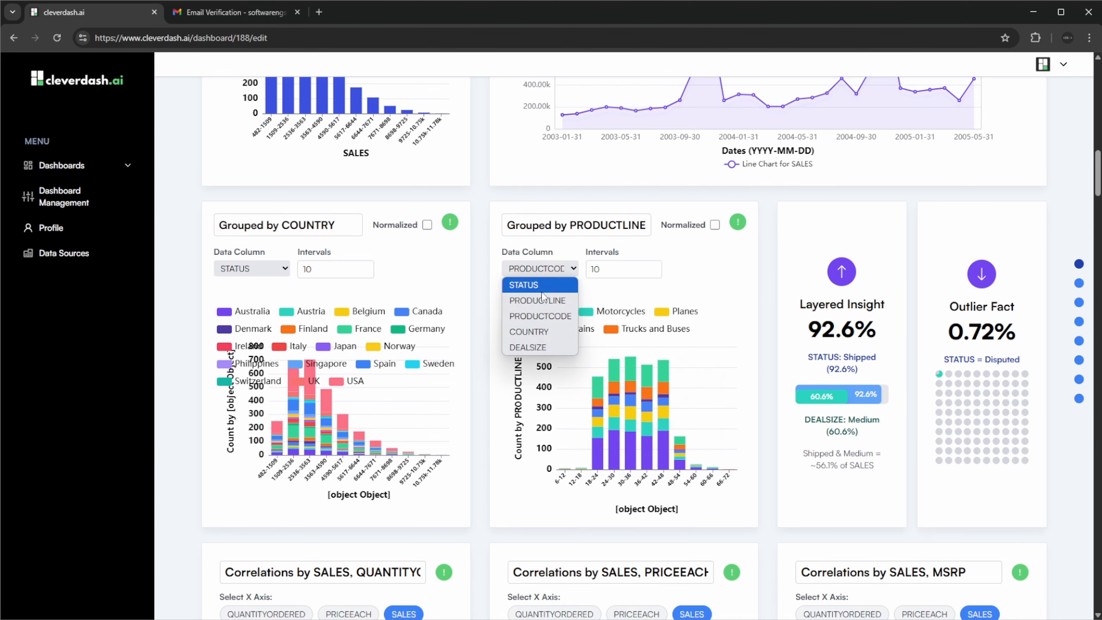
{"action": "left_click", "coordinate": [543, 300]}
{"action": "left_click", "coordinate": [548, 269]}
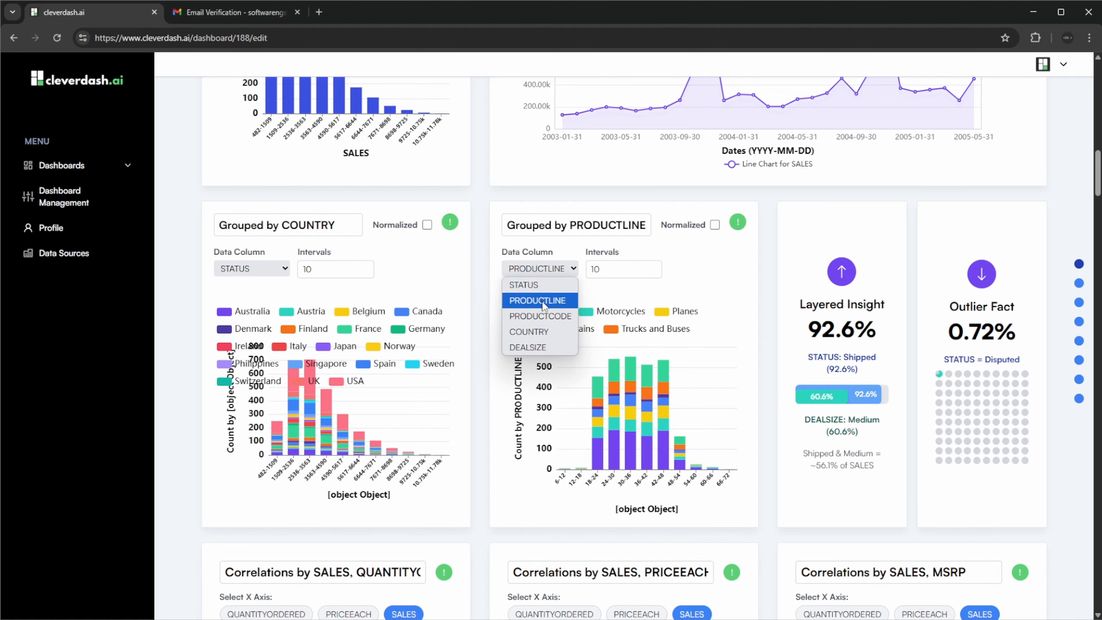
{"action": "left_click", "coordinate": [543, 300]}
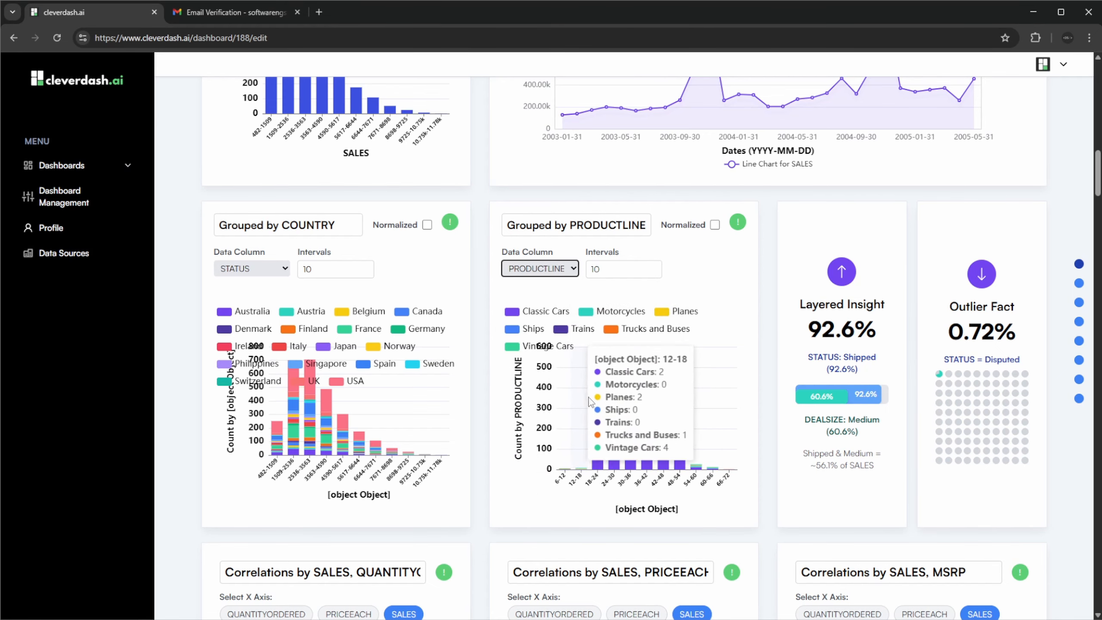
- Review the Sales block and check the questions that inspired the charts grouped by COUNTRY and PRODUCTLINE
{"action": "scroll", "coordinate": [674, 342], "scroll_direction": "up", "scroll_amount": 10}
{"action": "scroll", "coordinate": [881, 292], "scroll_direction": "down", "scroll_amount": 6}
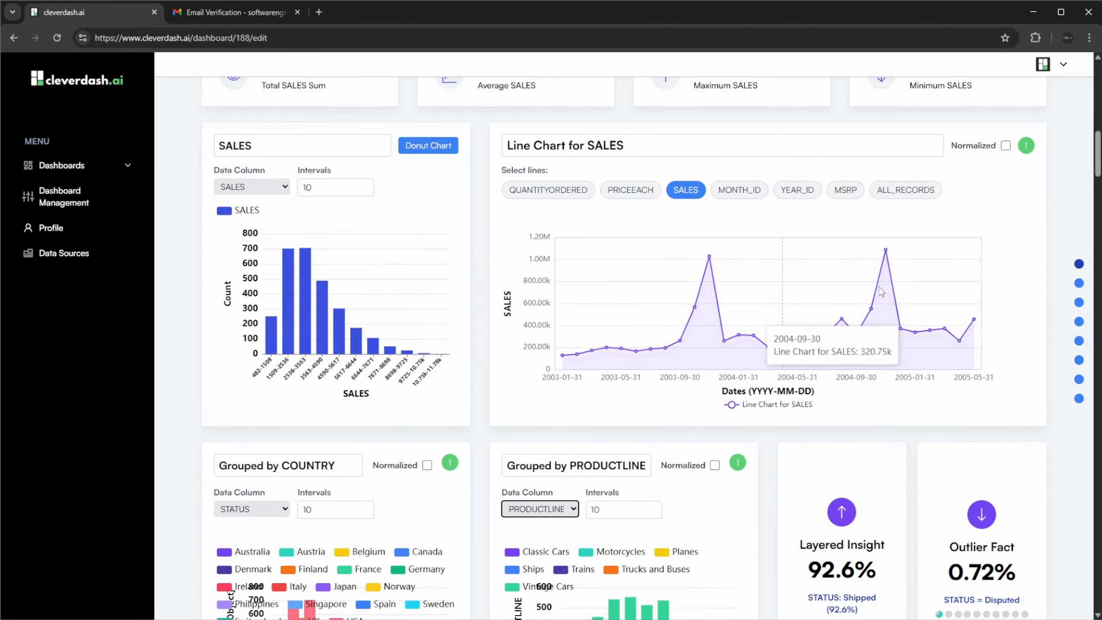
{"action": "scroll", "coordinate": [880, 292], "scroll_direction": "down", "scroll_amount": 10}
{"action": "scroll", "coordinate": [654, 289], "scroll_direction": "up", "scroll_amount": 5}
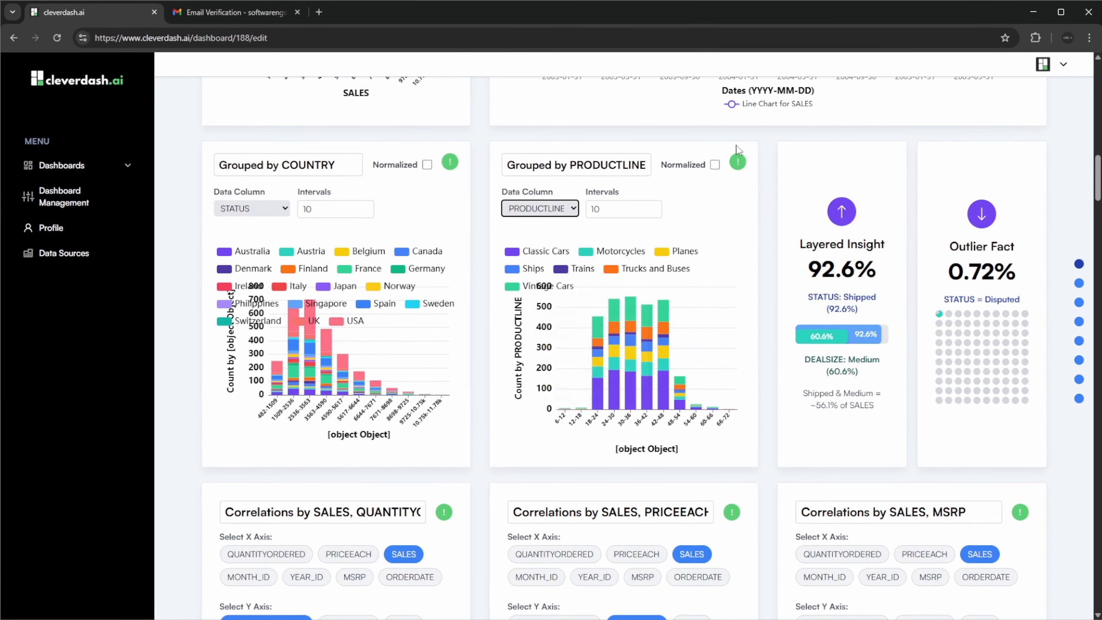
{"action": "mouse_move", "coordinate": [457, 165]}
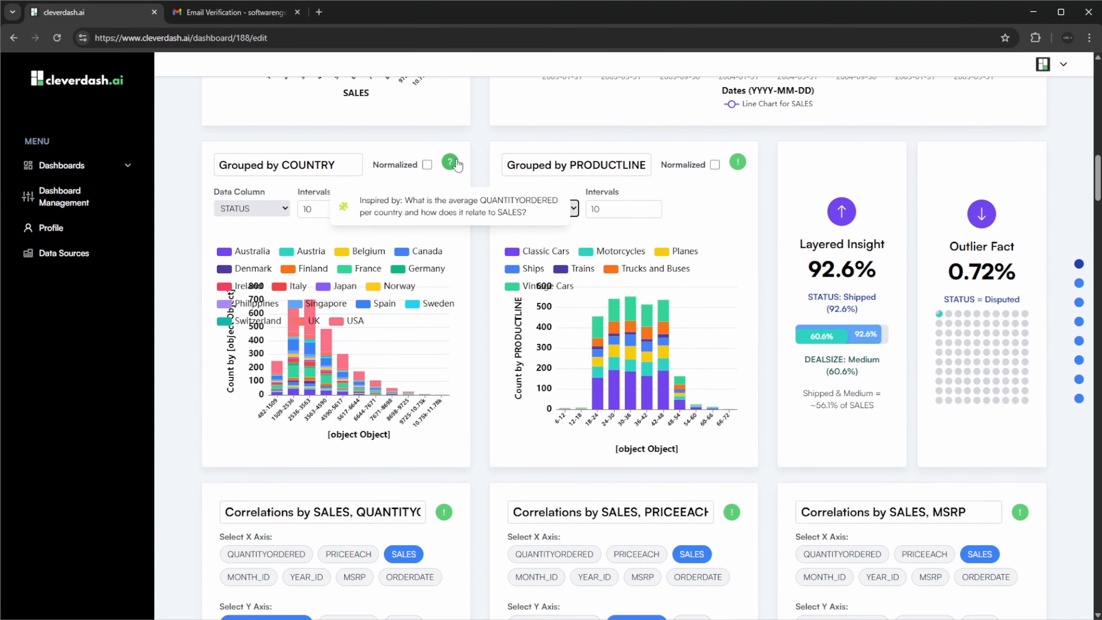
{"action": "mouse_move", "coordinate": [744, 167]}
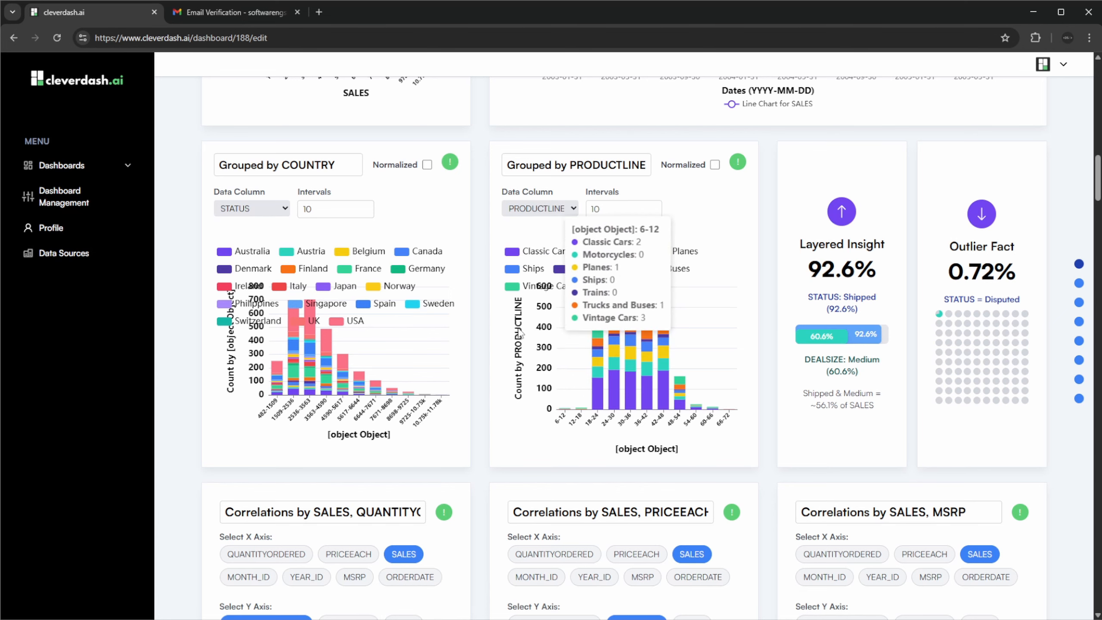
{"action": "scroll", "coordinate": [651, 369], "scroll_direction": "up", "scroll_amount": 3}
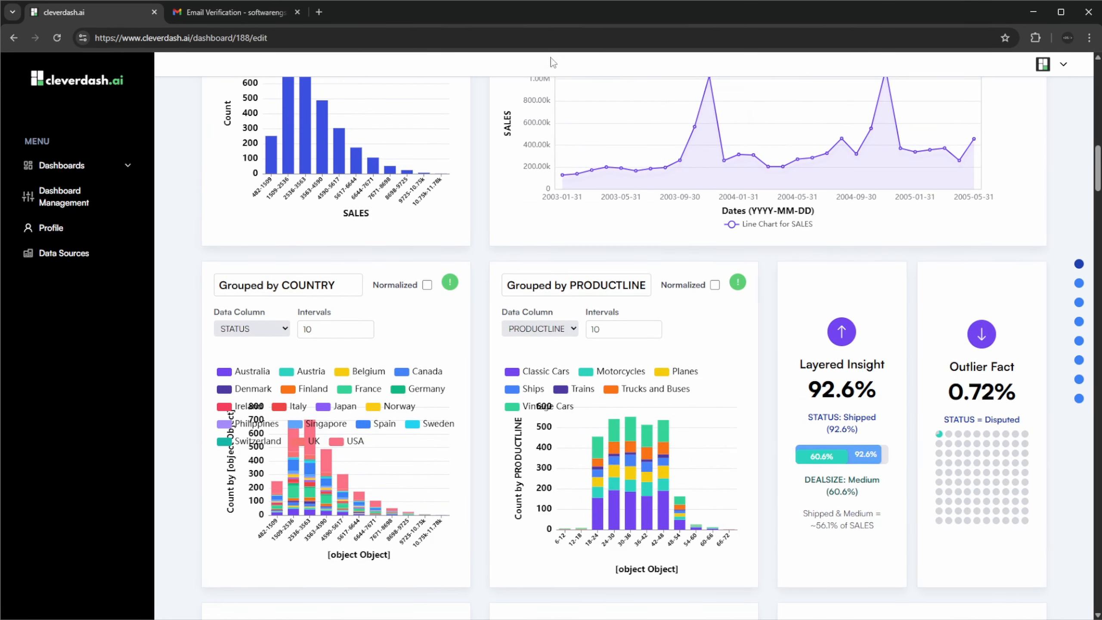
- Reload the dashboard editor and reopen the dashboard preview to check the data column of the PRODUCTLINE chart
{"action": "left_click", "coordinate": [495, 41]}
{"action": "key", "text": "Return"}
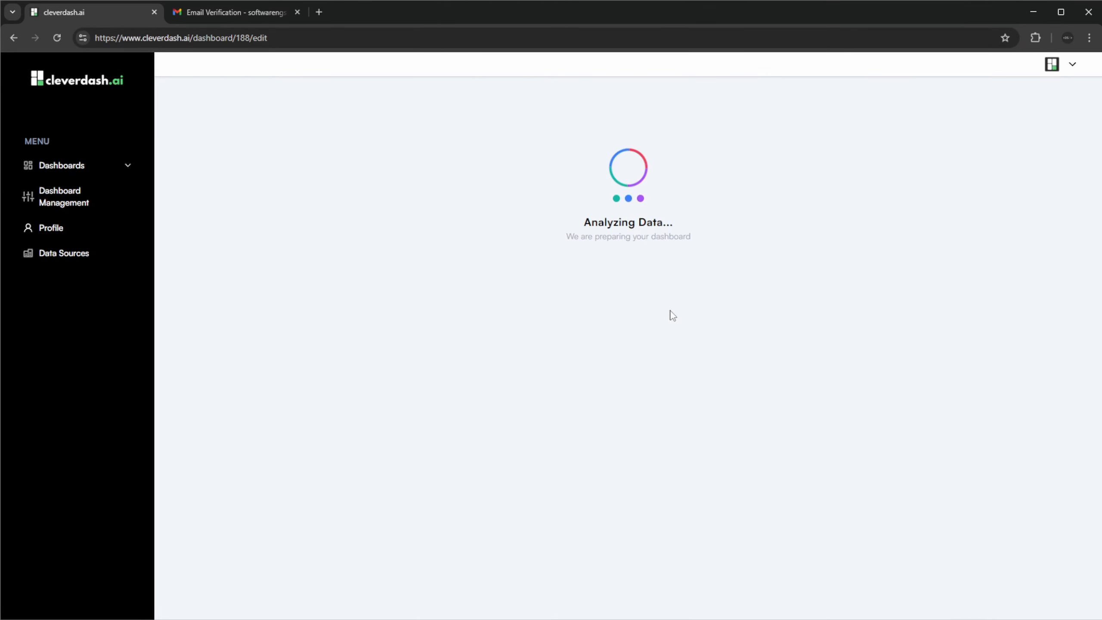
{"action": "scroll", "coordinate": [672, 313], "scroll_direction": "down", "scroll_amount": 2}
{"action": "scroll", "coordinate": [701, 238], "scroll_direction": "up", "scroll_amount": 2}
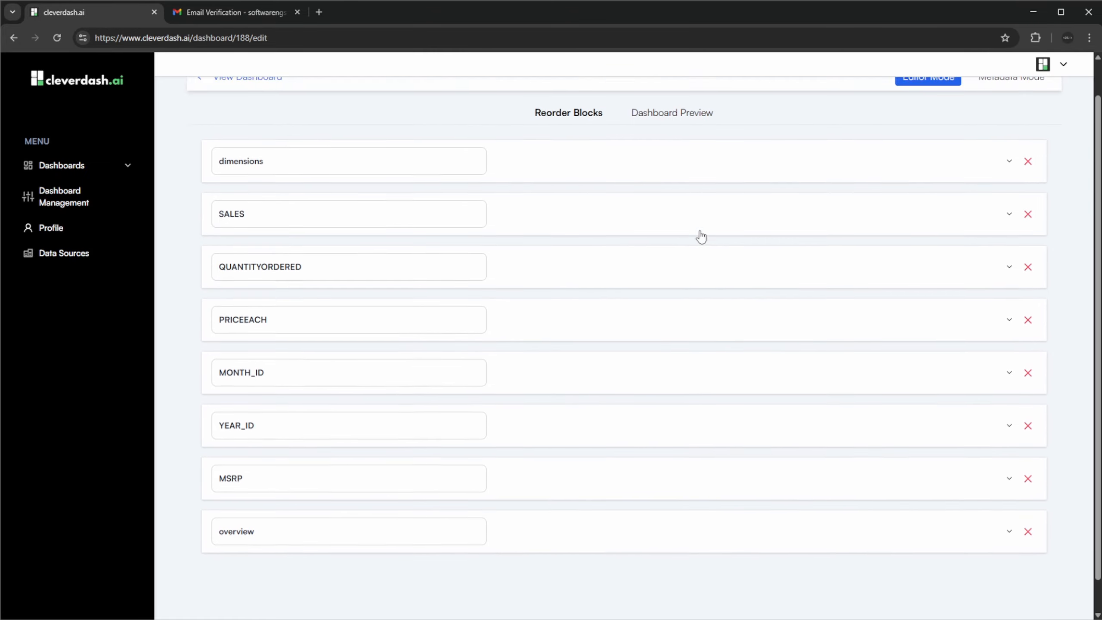
{"action": "left_click", "coordinate": [672, 152]}
{"action": "scroll", "coordinate": [617, 408], "scroll_direction": "down", "scroll_amount": 1}
{"action": "scroll", "coordinate": [635, 364], "scroll_direction": "down", "scroll_amount": 18}
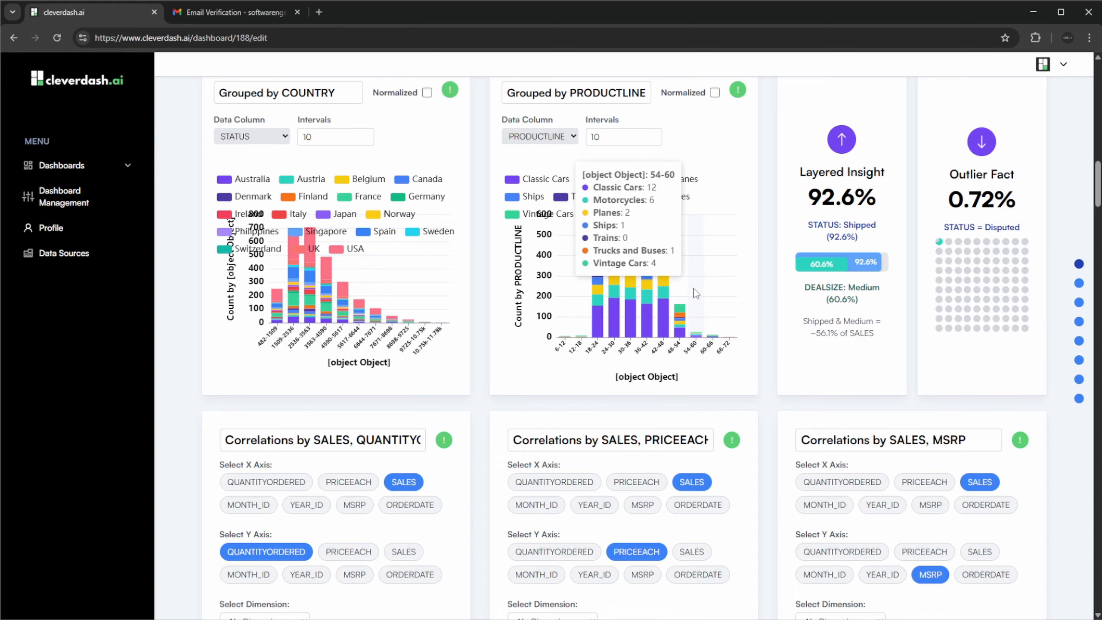
- Examine the SALES, QUANTITYORDERED and PRICEEACH charts and correlations down to the Month_id block, and return to the dimensions block
{"action": "scroll", "coordinate": [599, 291], "scroll_direction": "down", "scroll_amount": 10}
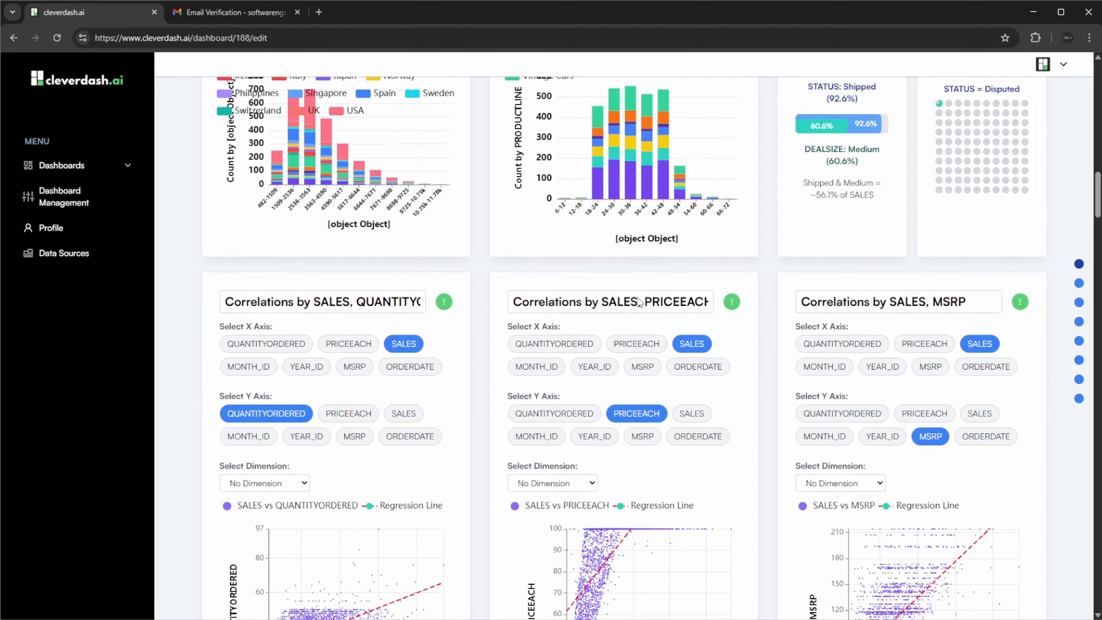
{"action": "scroll", "coordinate": [710, 287], "scroll_direction": "down", "scroll_amount": 13}
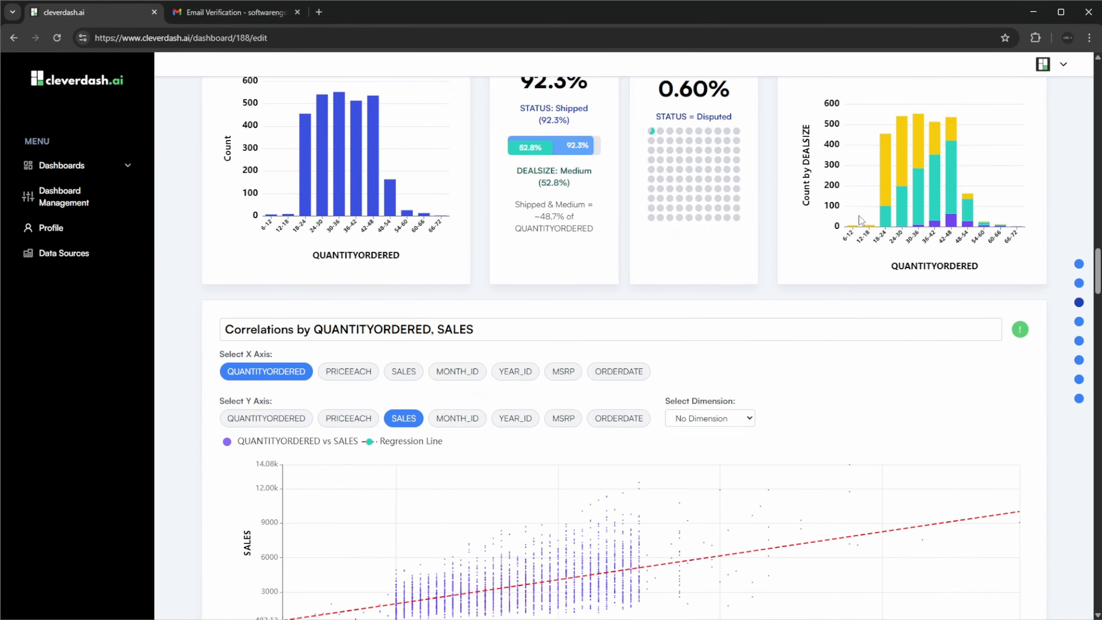
{"action": "scroll", "coordinate": [934, 296], "scroll_direction": "up", "scroll_amount": 4}
{"action": "scroll", "coordinate": [911, 306], "scroll_direction": "up", "scroll_amount": 4}
{"action": "scroll", "coordinate": [839, 341], "scroll_direction": "down", "scroll_amount": 12}
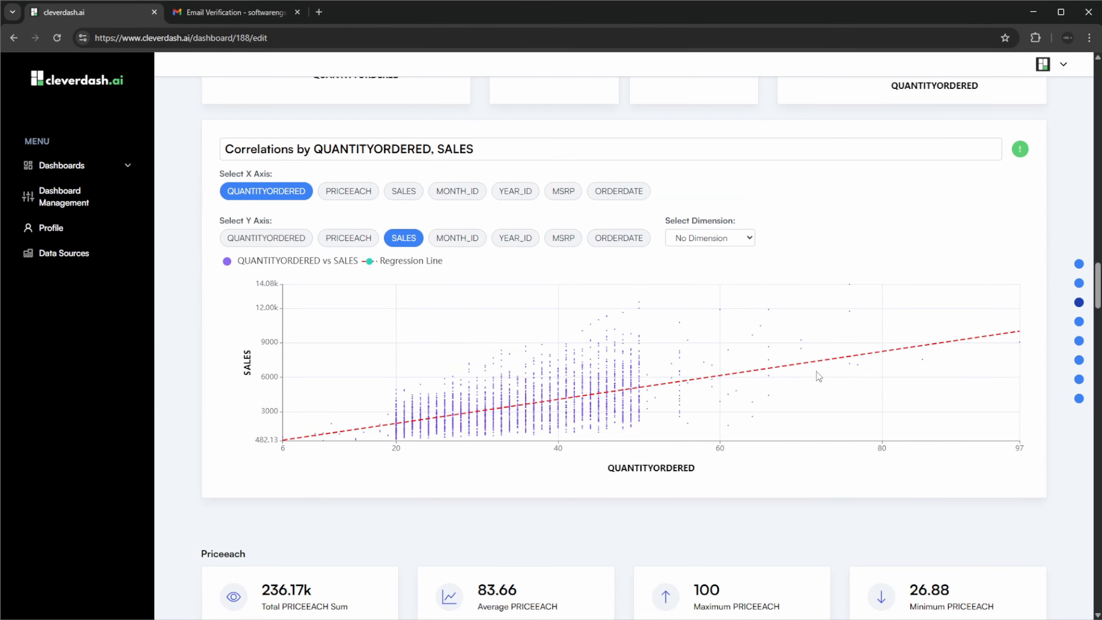
{"action": "scroll", "coordinate": [817, 372], "scroll_direction": "down", "scroll_amount": 10}
{"action": "scroll", "coordinate": [749, 342], "scroll_direction": "down", "scroll_amount": 5}
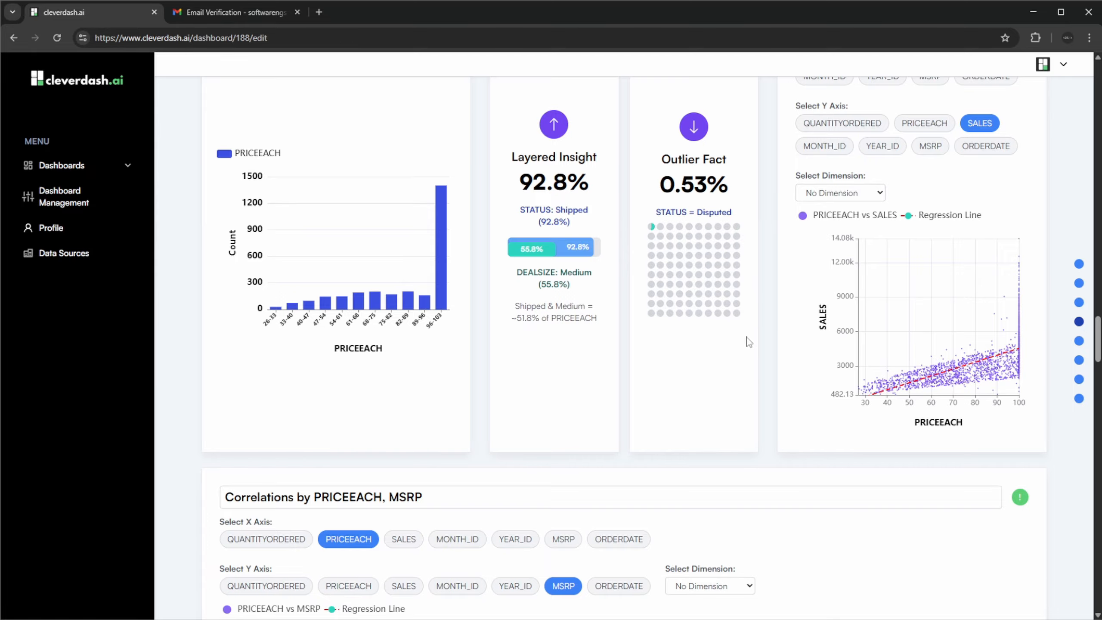
{"action": "scroll", "coordinate": [749, 342], "scroll_direction": "down", "scroll_amount": 10}
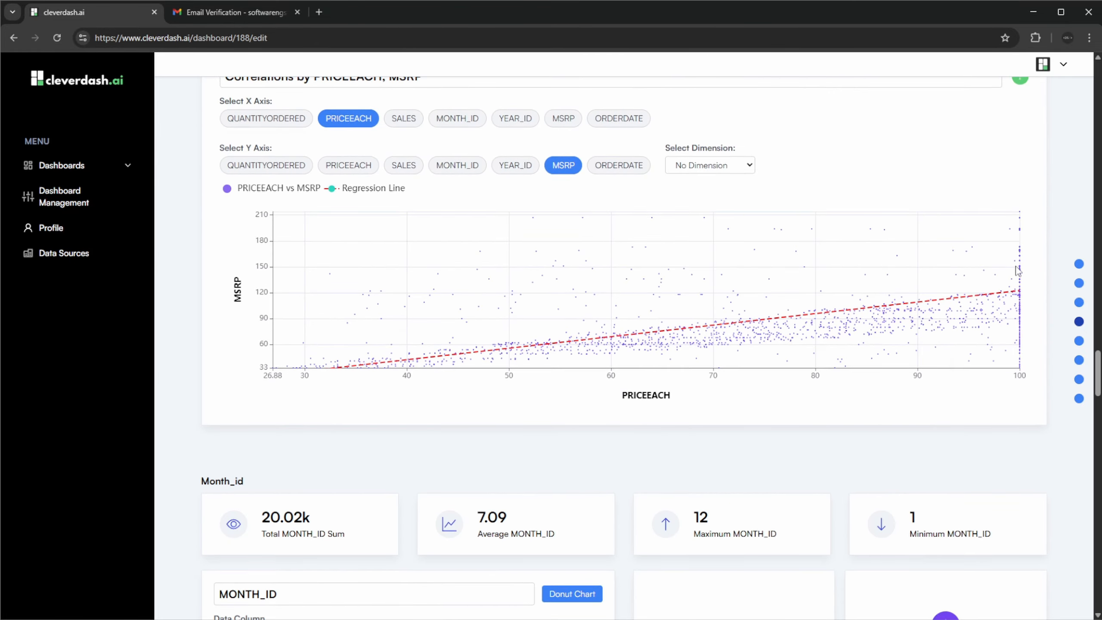
{"action": "left_click", "coordinate": [1079, 264]}
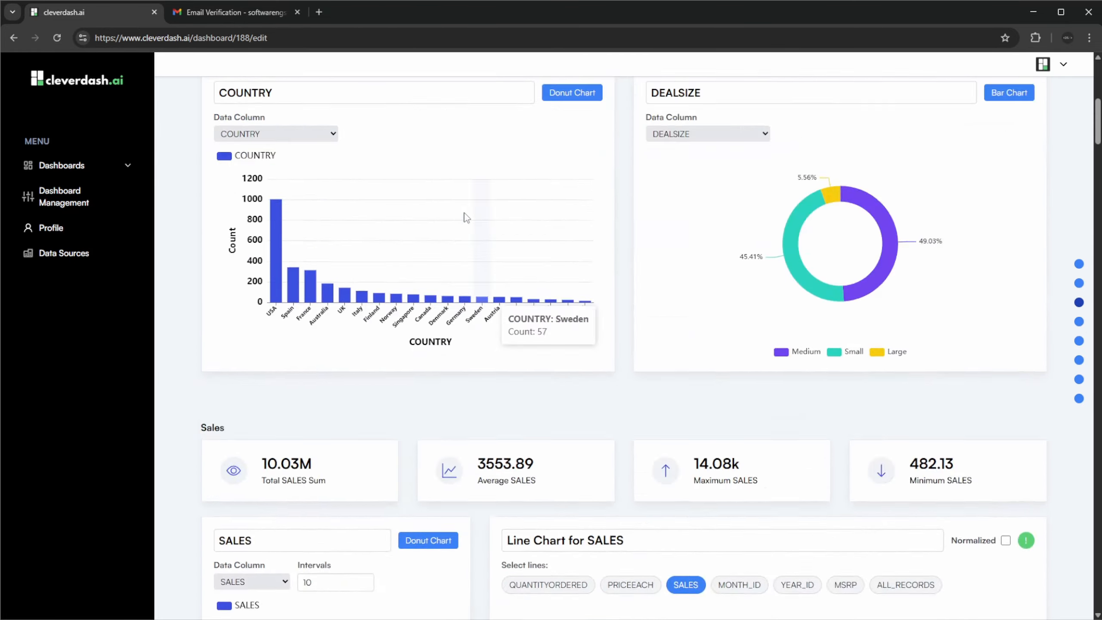
- Open the profile page to check the plan's usage limits and compare the monthly and yearly plan prices
{"action": "left_click", "coordinate": [125, 201]}
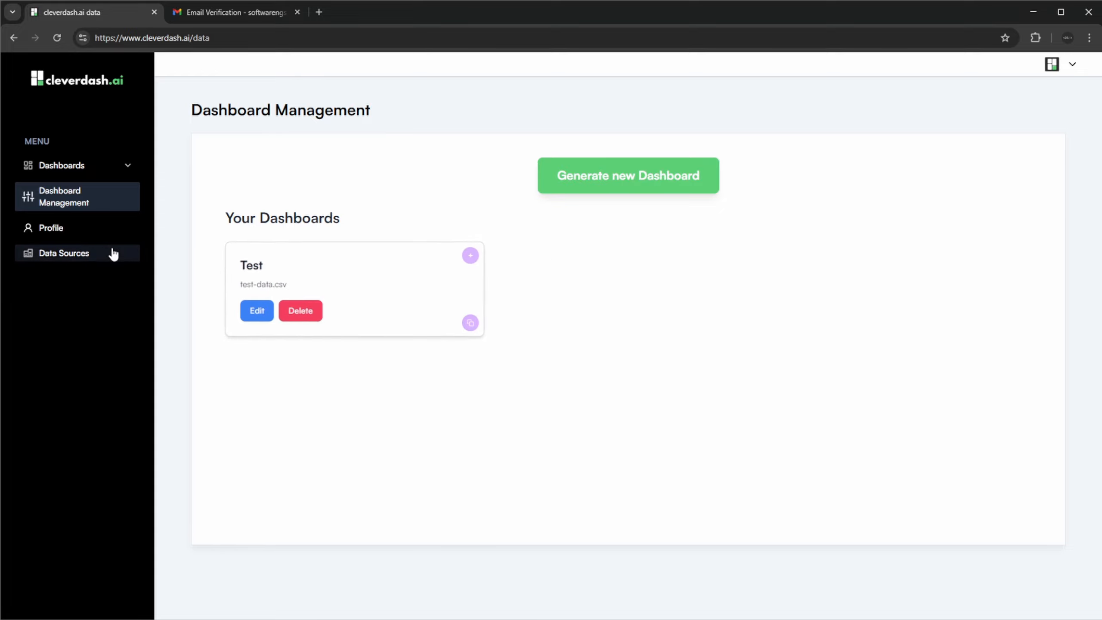
{"action": "left_click", "coordinate": [80, 229]}
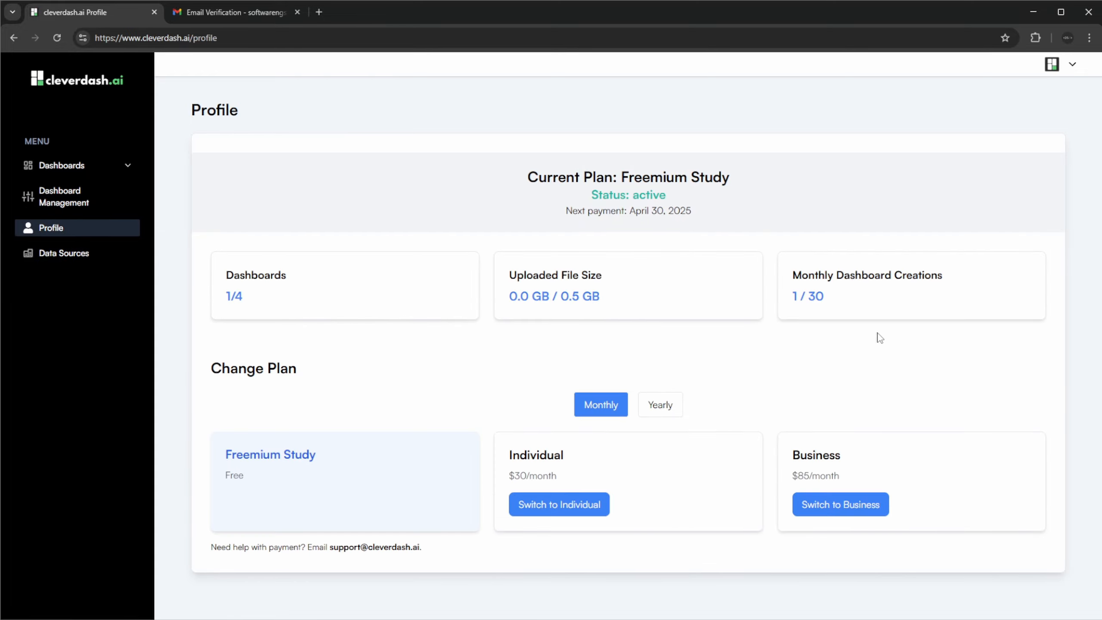
{"action": "left_click_drag", "start_coordinate": [242, 271], "coordinate": [796, 288]}
{"action": "left_click", "coordinate": [856, 299]}
{"action": "left_click", "coordinate": [646, 406]}
{"action": "left_click", "coordinate": [621, 410]}
{"action": "left_click", "coordinate": [647, 407]}
{"action": "left_click", "coordinate": [607, 410]}
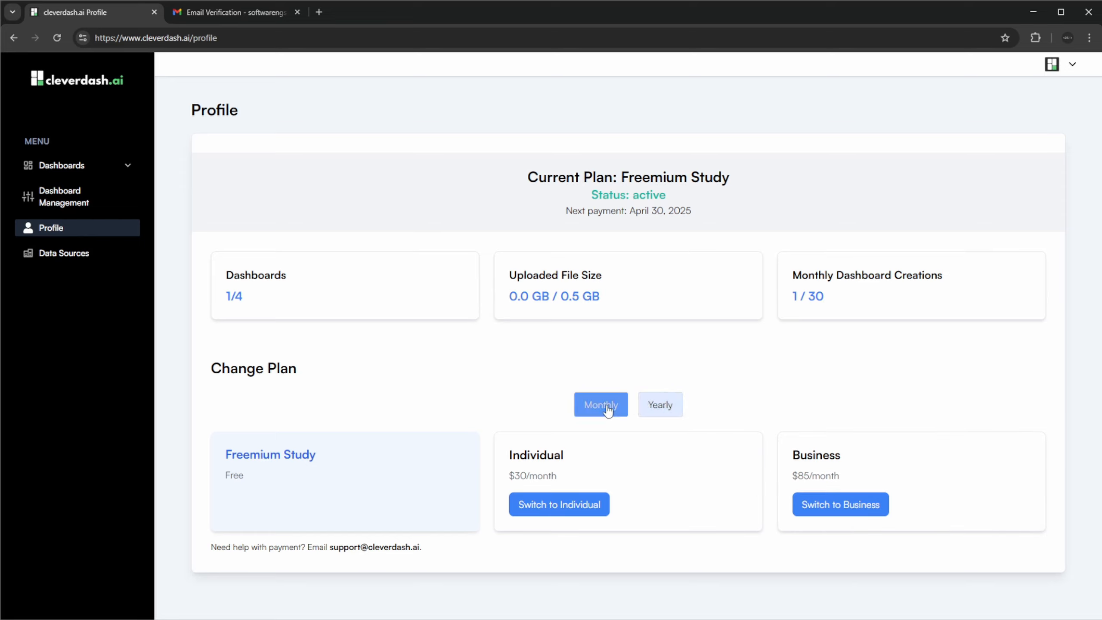
{"action": "left_click", "coordinate": [645, 408]}
{"action": "left_click", "coordinate": [616, 410]}
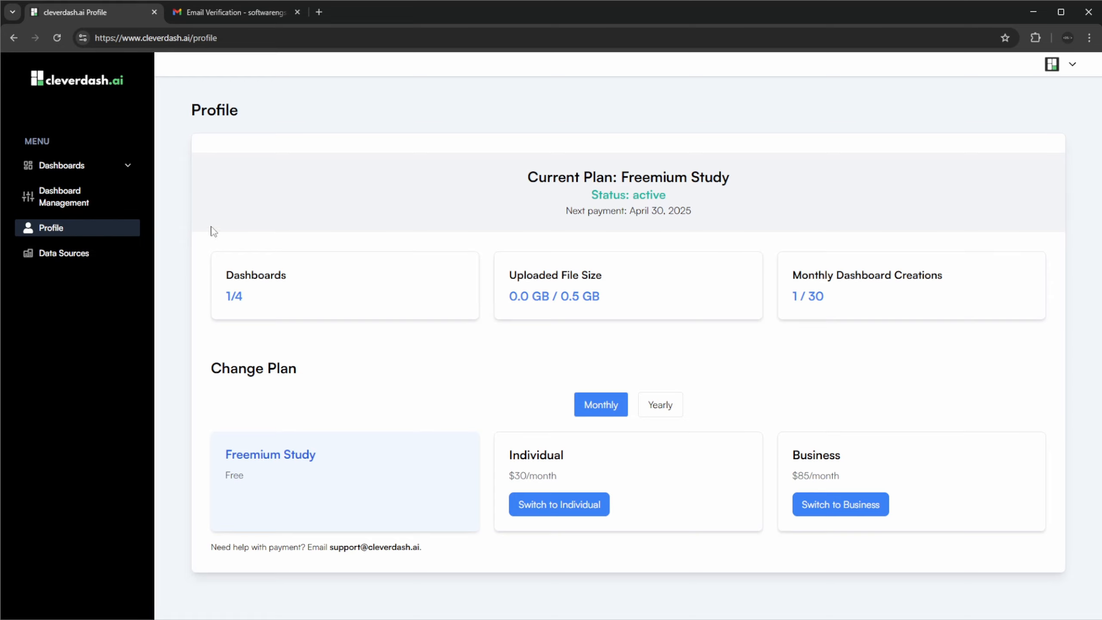
- Examine the title, file and expected column requirements for building a new dashboard version from Test, and cancel the build
{"action": "left_click", "coordinate": [60, 196]}
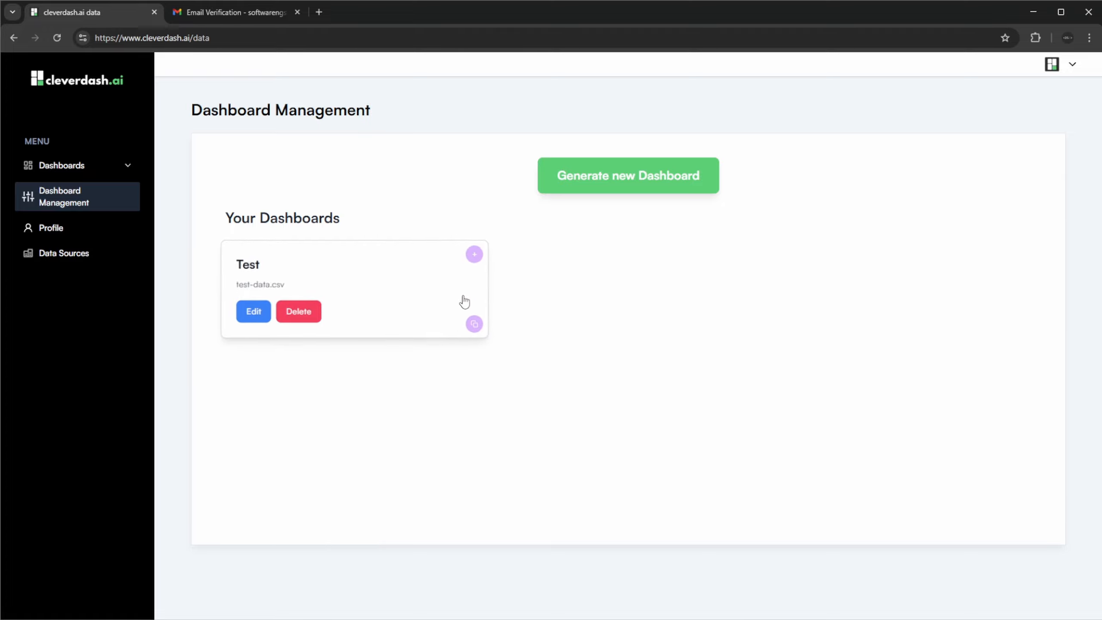
{"action": "left_click", "coordinate": [477, 325]}
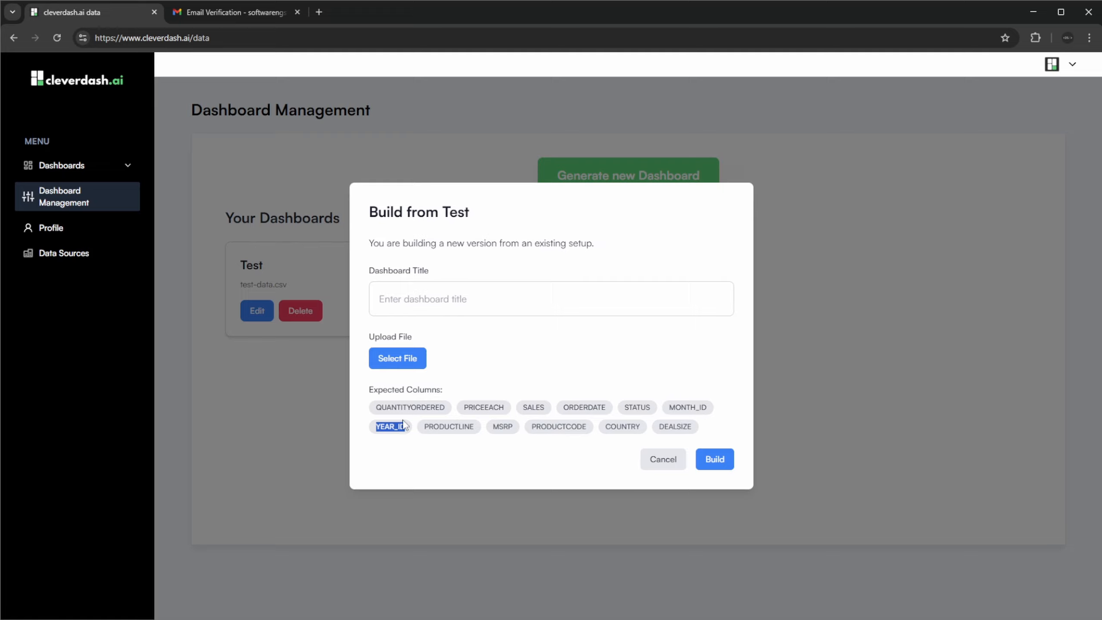
{"action": "left_click_drag", "start_coordinate": [630, 391], "coordinate": [456, 393]}
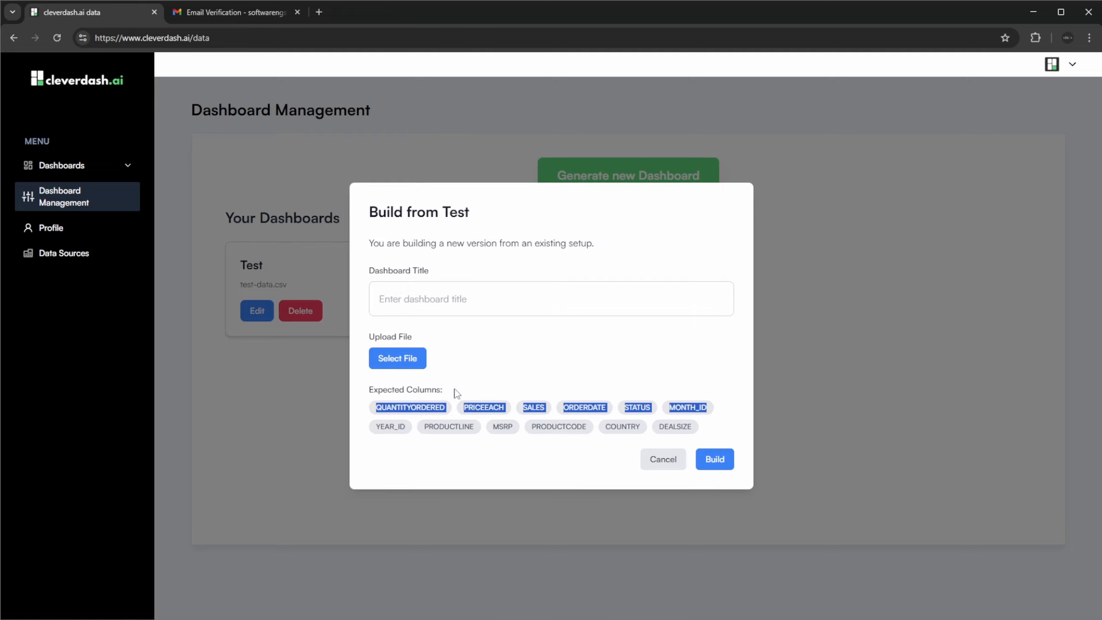
{"action": "left_click", "coordinate": [653, 442]}
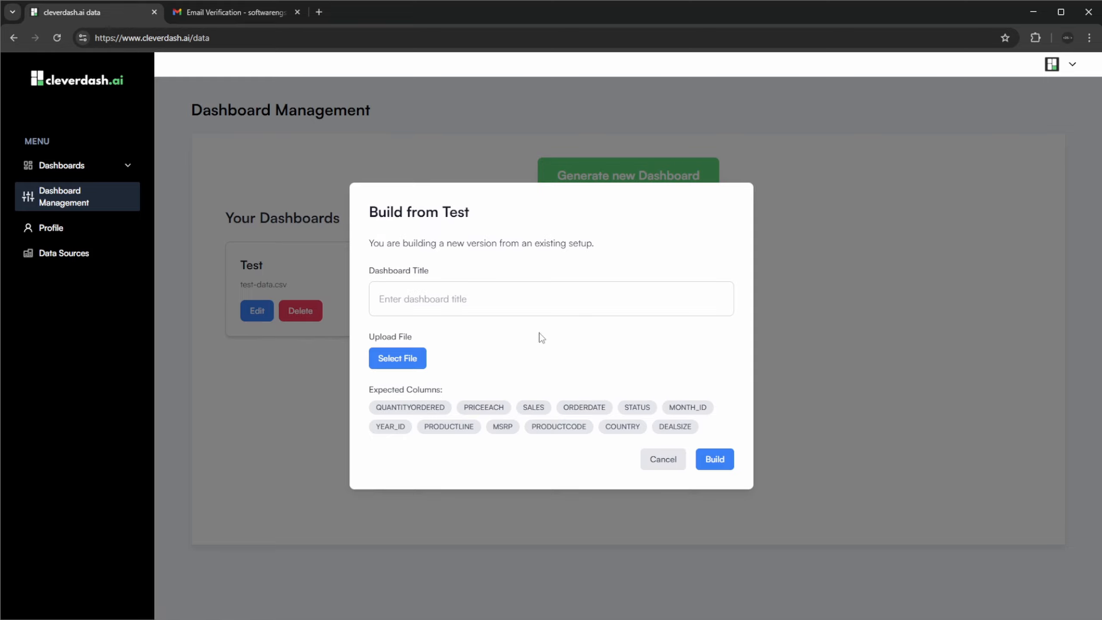
{"action": "left_click", "coordinate": [648, 458]}
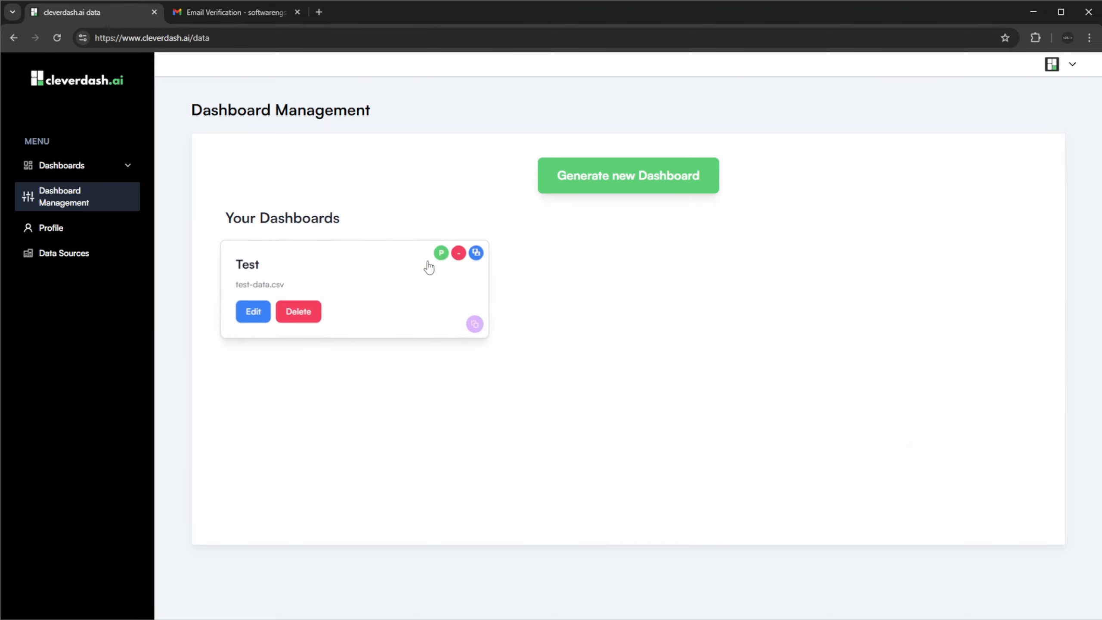
- Open the public version of the Test dashboard, inspect its link and charts, and return to dashboard management
{"action": "left_click", "coordinate": [441, 256]}
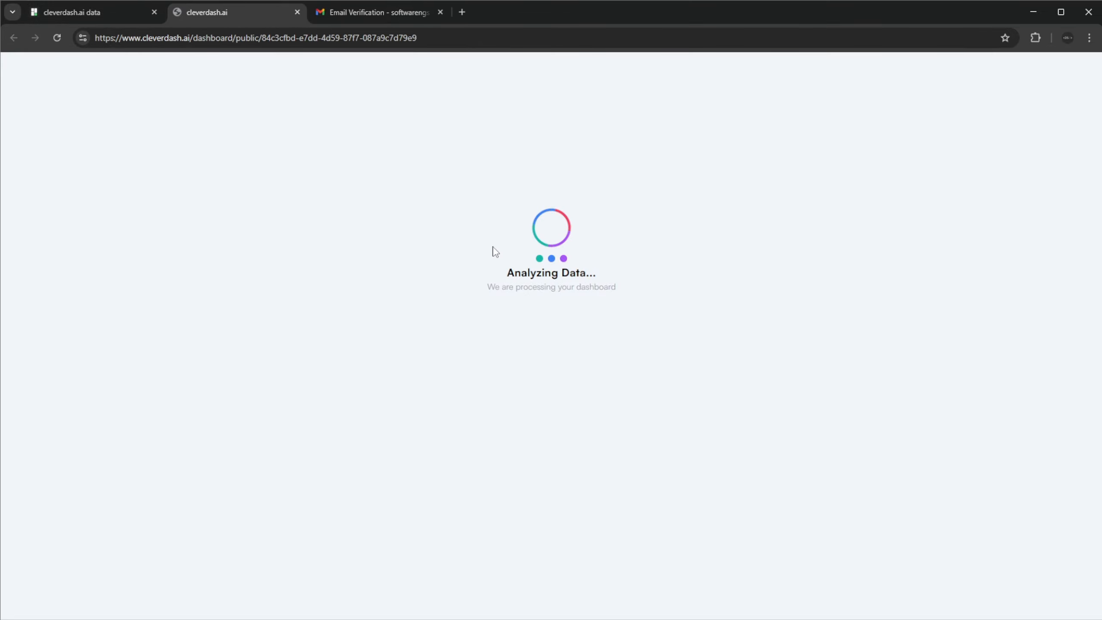
{"action": "left_click_drag", "start_coordinate": [279, 38], "coordinate": [408, 38]}
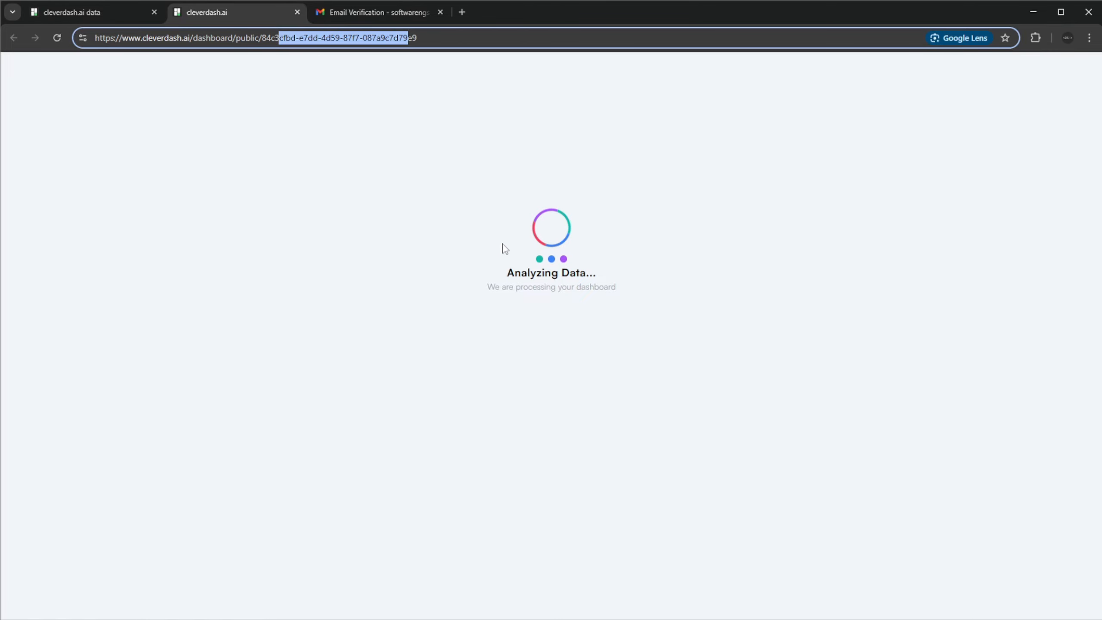
{"action": "scroll", "coordinate": [538, 250], "scroll_direction": "down", "scroll_amount": 11}
{"action": "scroll", "coordinate": [537, 250], "scroll_direction": "up", "scroll_amount": 4}
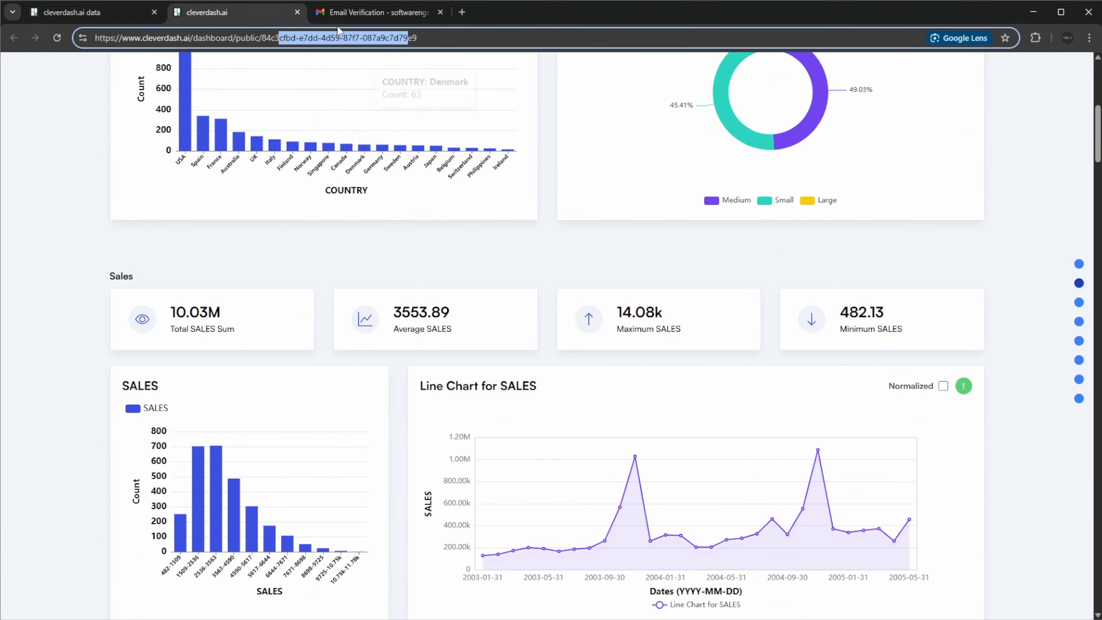
{"action": "left_click", "coordinate": [296, 12]}
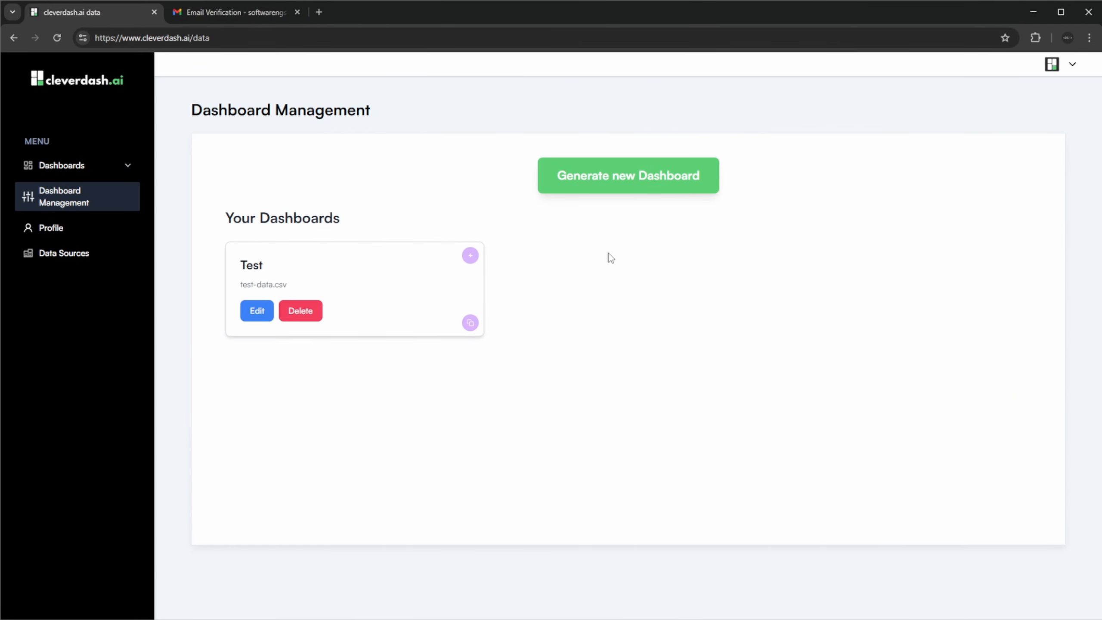